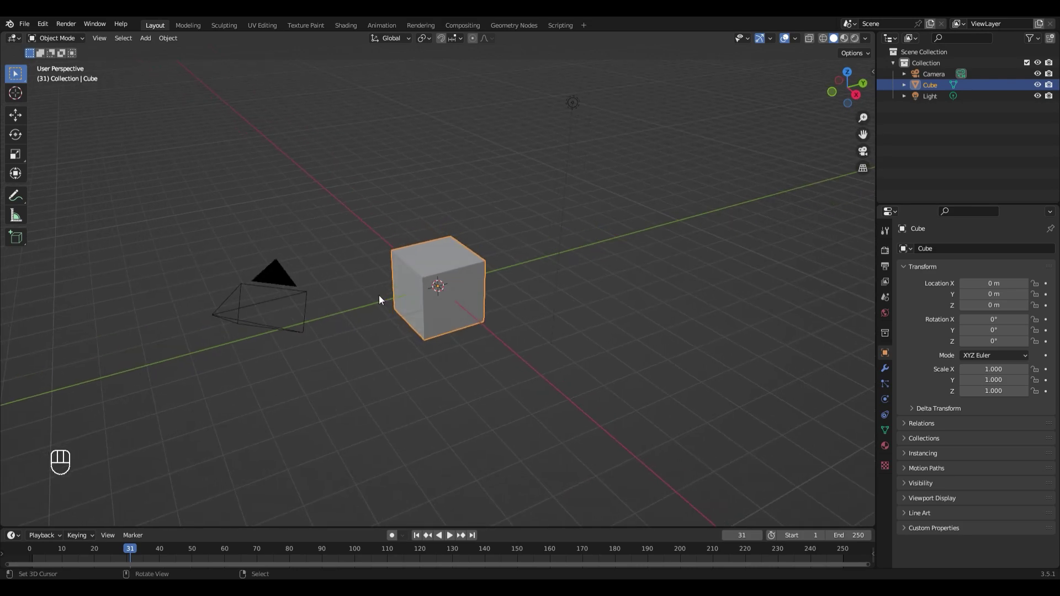
Orbit the viewport around the default scene's cube, camera and light
{"action": "middle_click_drag", "start_coordinate": [417, 339], "coordinate": [406, 333]}
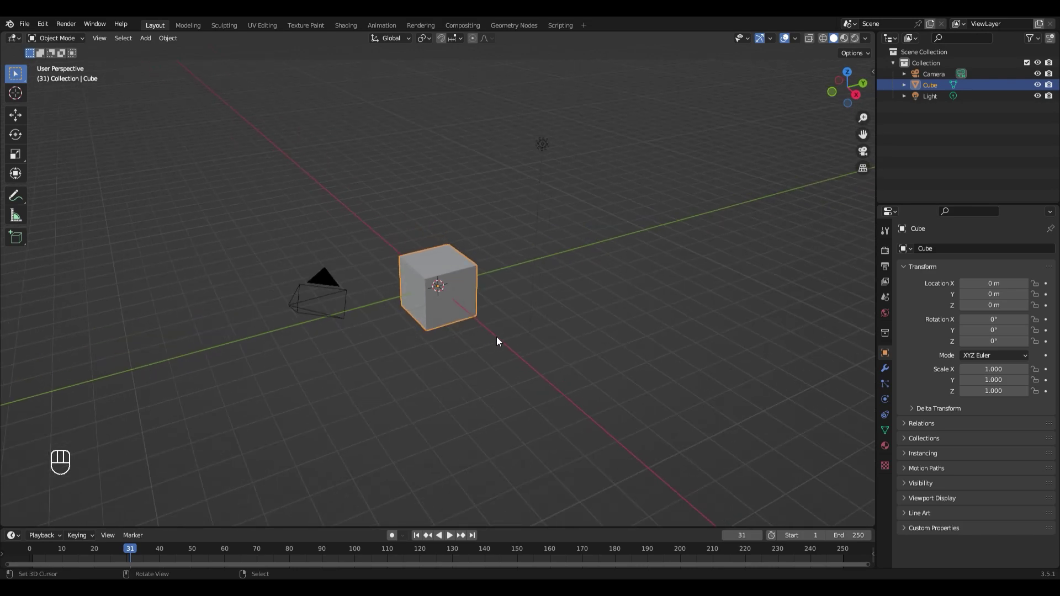
{"action": "middle_click_drag", "start_coordinate": [496, 336], "coordinate": [523, 336]}
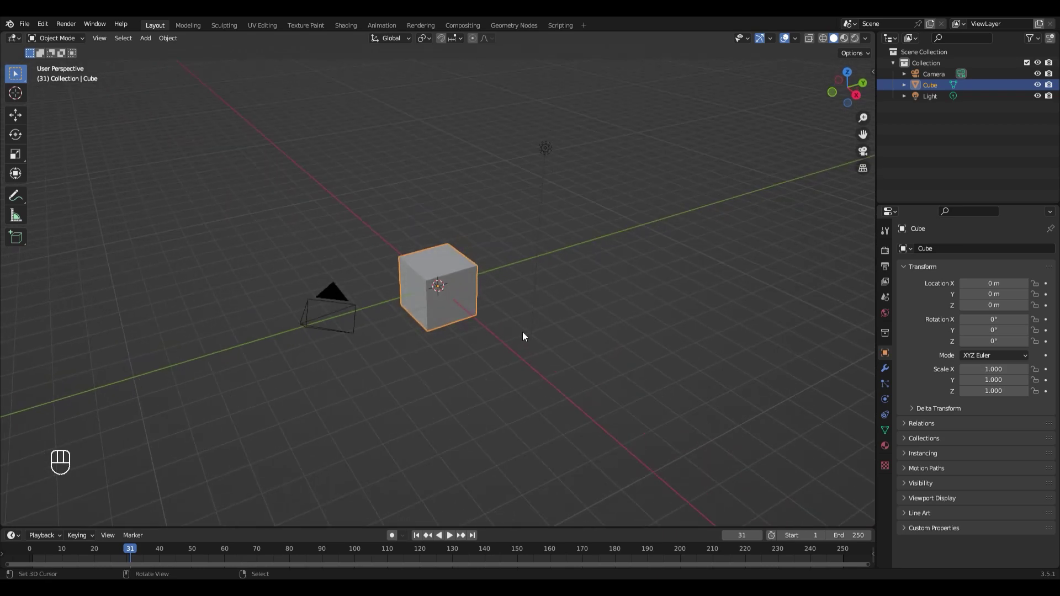
Delete the camera, cube and light, then add a fresh cube at the origin
{"action": "key", "text": "a"}
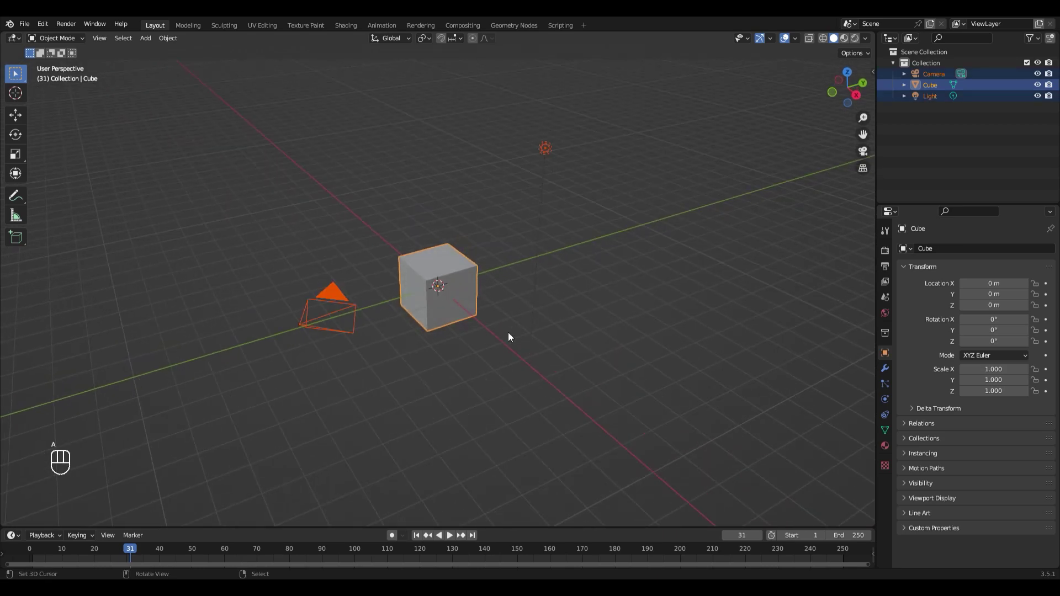
{"action": "key", "text": "Delete"}
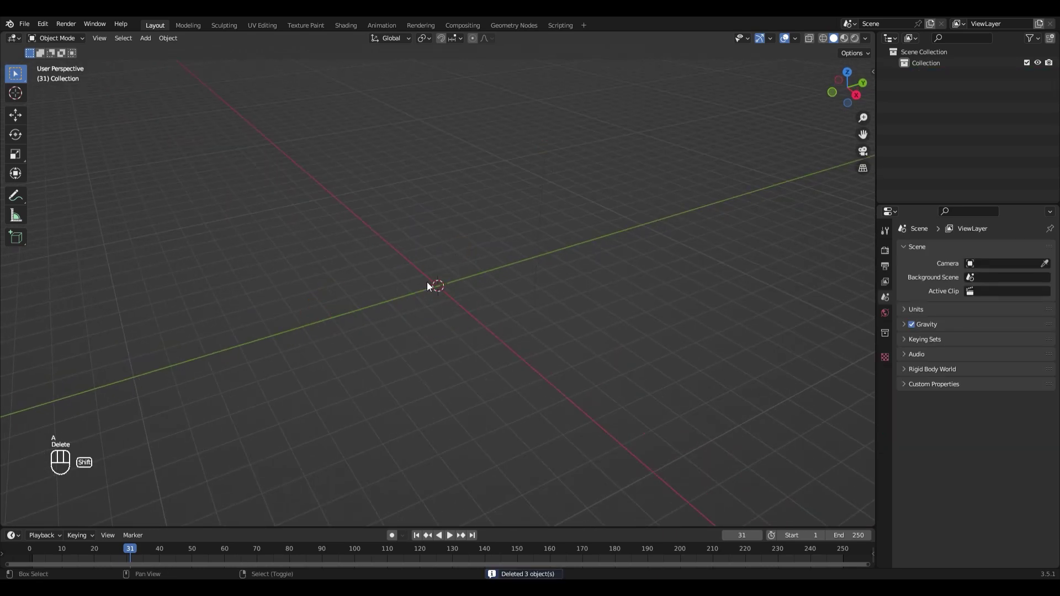
{"action": "key", "text": "shift+a"}
{"action": "mouse_move", "coordinate": [427, 286]}
{"action": "left_click", "coordinate": [470, 299]}
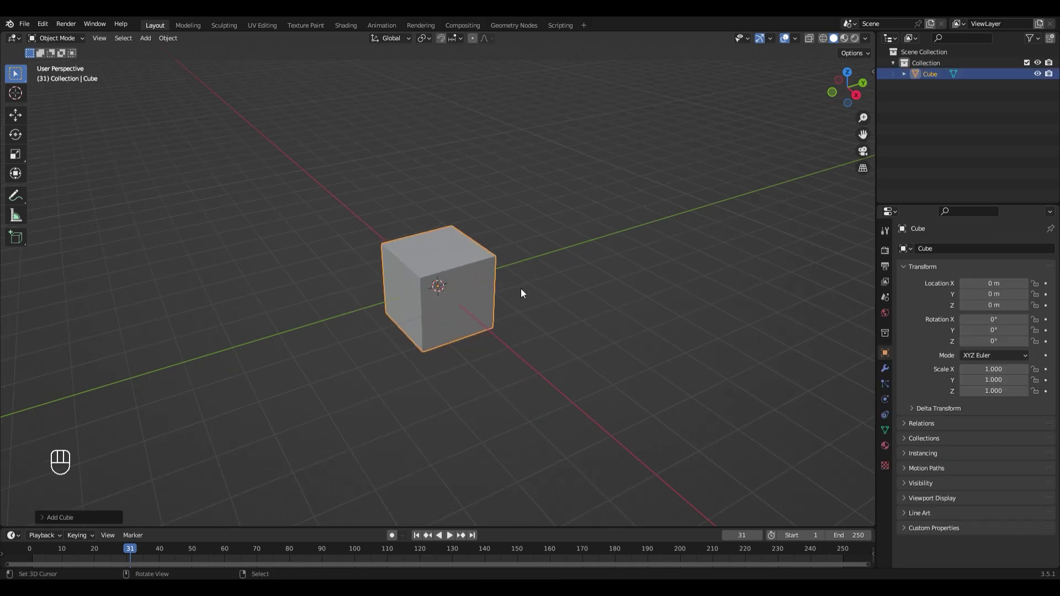
In Edit Mode, scale the cube's top face down so the block tapers upward
{"action": "key", "text": "Tab"}
{"action": "middle_click_drag", "start_coordinate": [504, 284], "coordinate": [464, 273]}
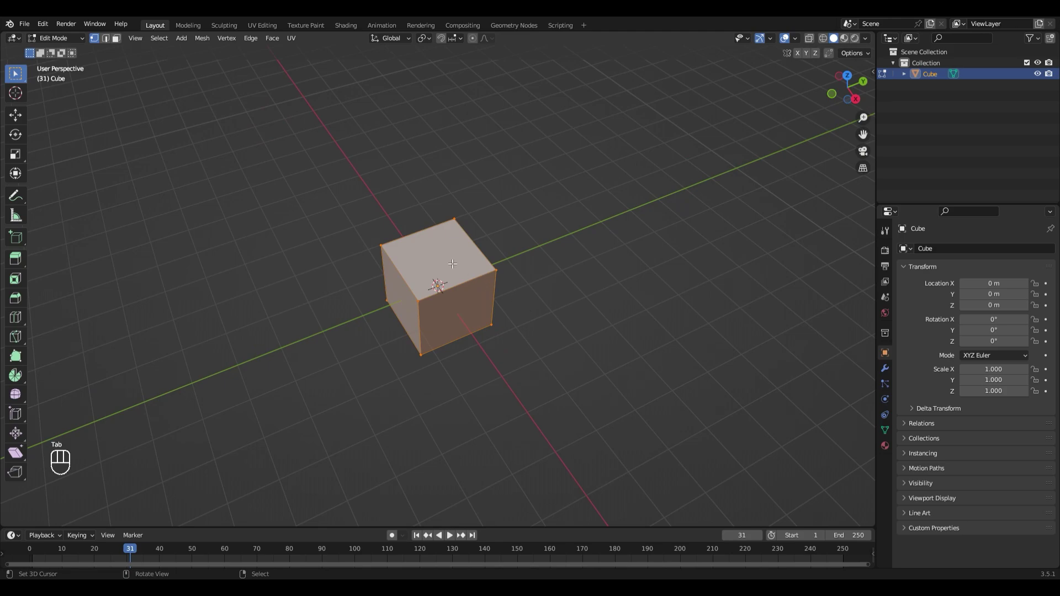
{"action": "key", "text": "3"}
{"action": "key", "text": "alt+a"}
{"action": "middle_click_drag", "start_coordinate": [542, 288], "coordinate": [578, 280]}
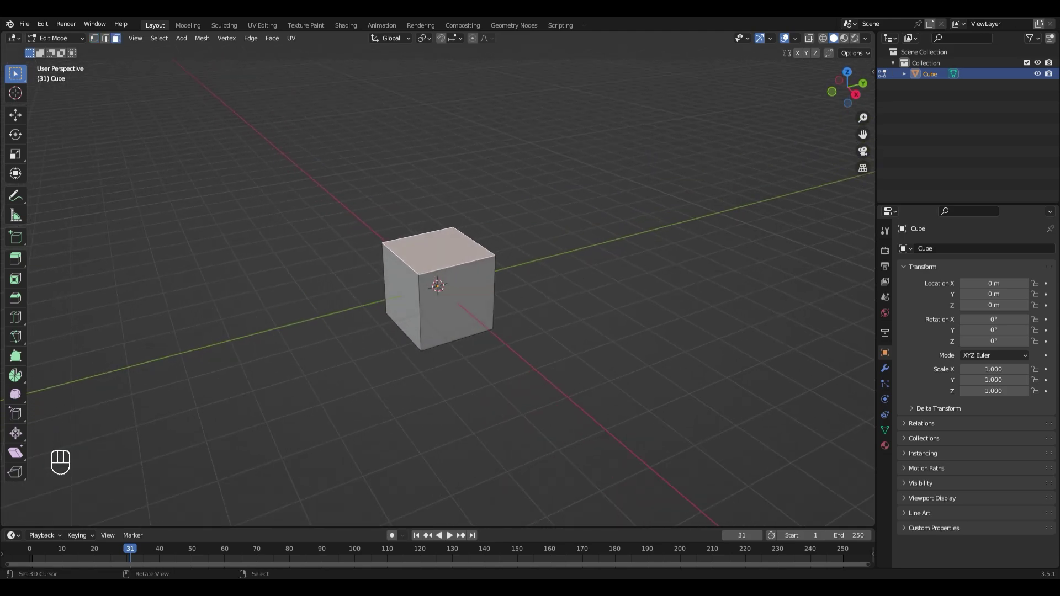
{"action": "key", "text": "s"}
{"action": "left_click", "coordinate": [662, 260]}
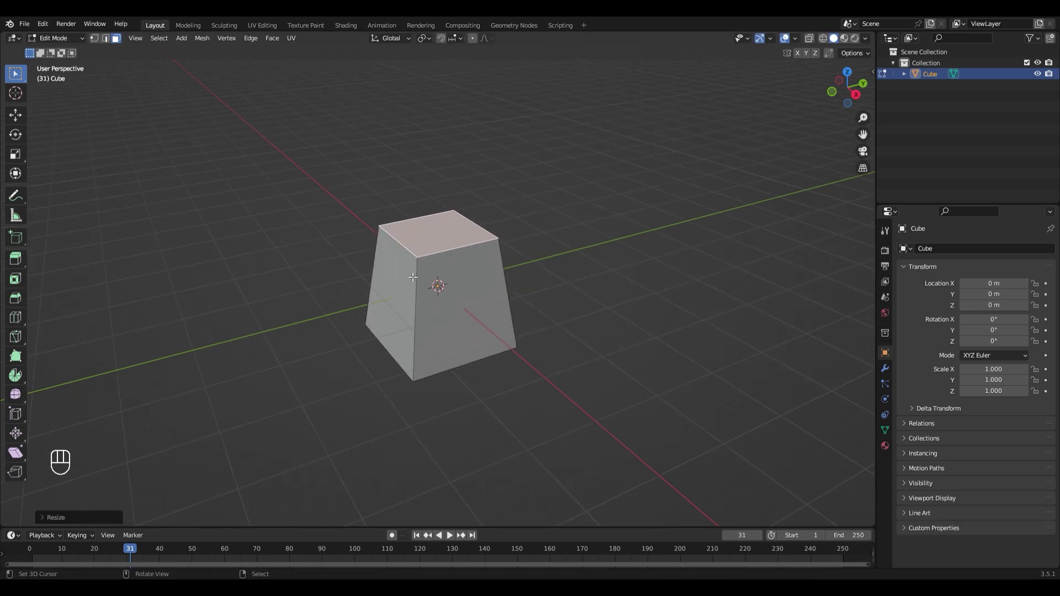
Select a vertical front edge of the tapered block in edge mode
{"action": "key", "text": "2"}
{"action": "left_click", "coordinate": [418, 298]}
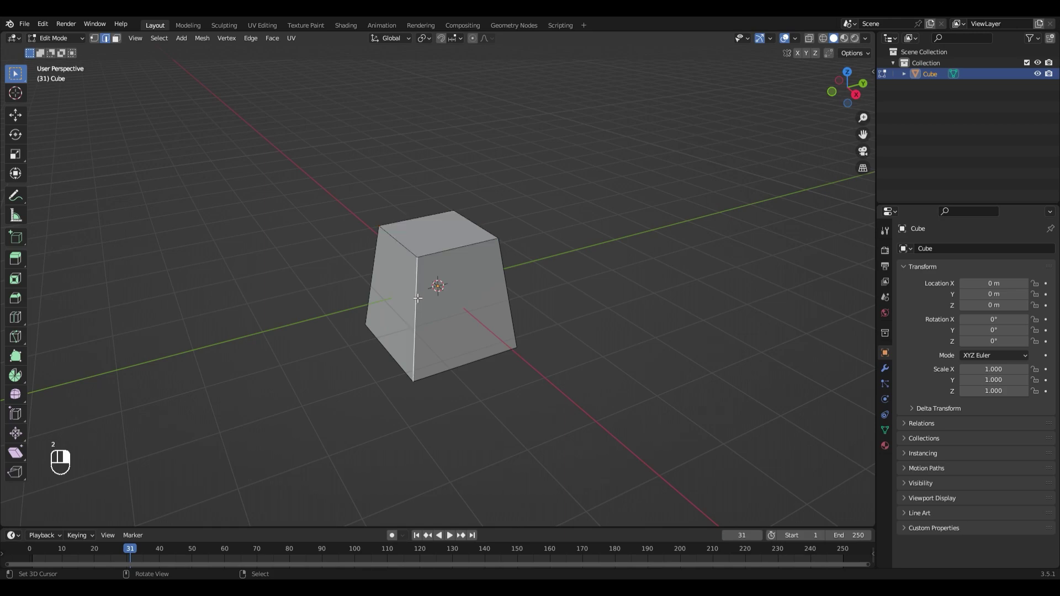
{"action": "middle_click_drag", "start_coordinate": [432, 293], "coordinate": [537, 274]}
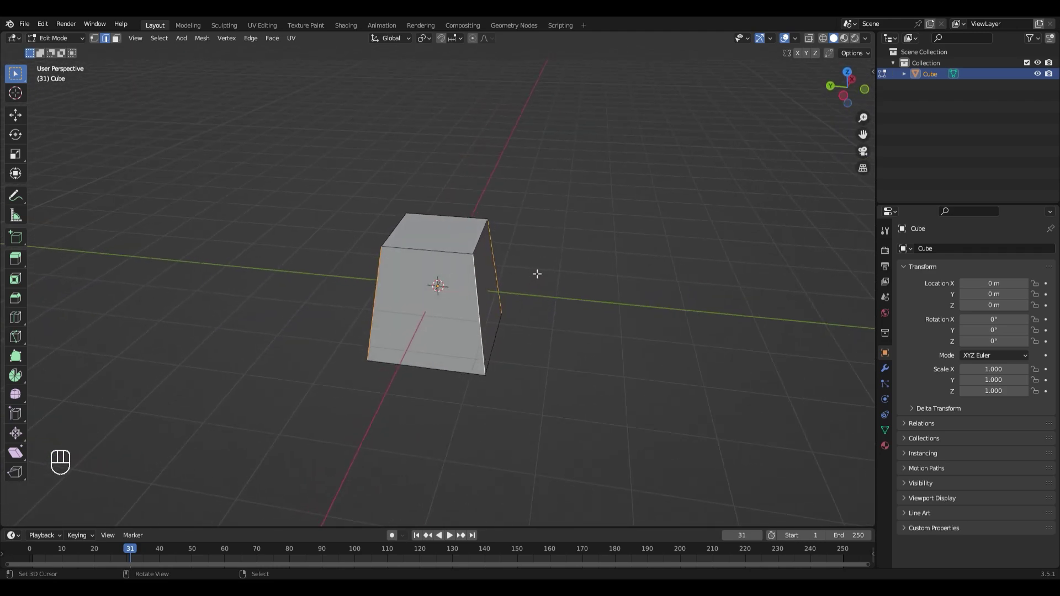
Bevel the selected vertical corner edges of the block
{"action": "key", "text": "ctrl+b"}
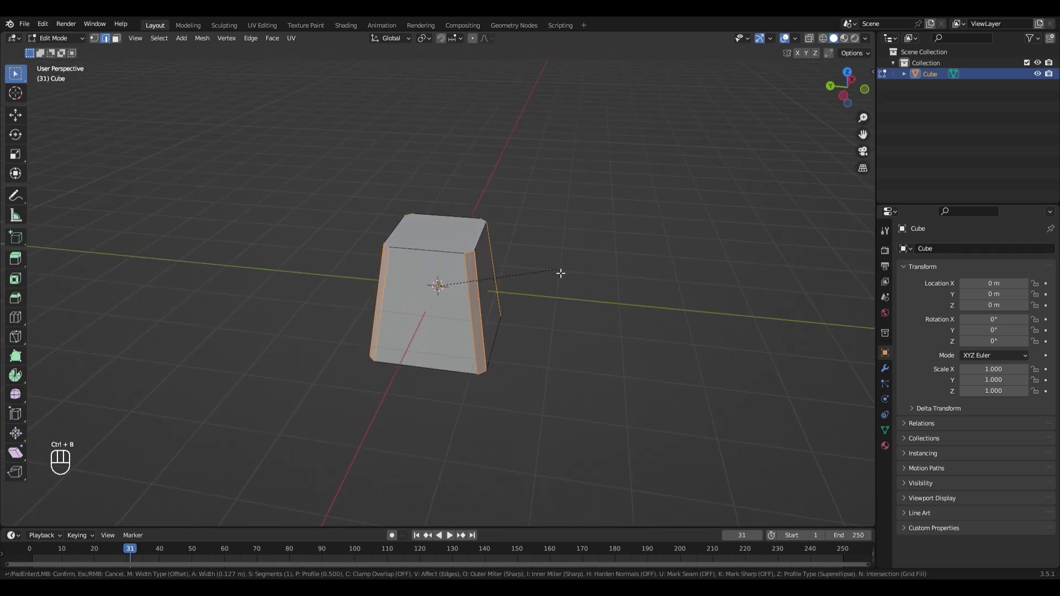
{"action": "left_click", "coordinate": [571, 268]}
{"action": "middle_click_drag", "start_coordinate": [571, 269], "coordinate": [585, 267]}
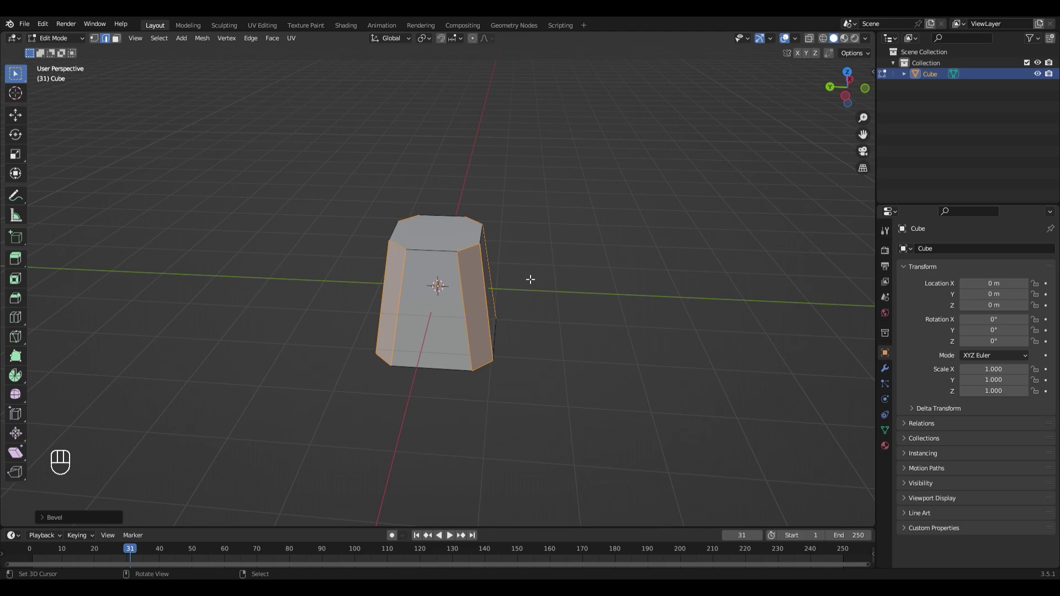
Inset the block's front face to form a smaller inner panel
{"action": "key", "text": "3"}
{"action": "left_click", "coordinate": [421, 303]}
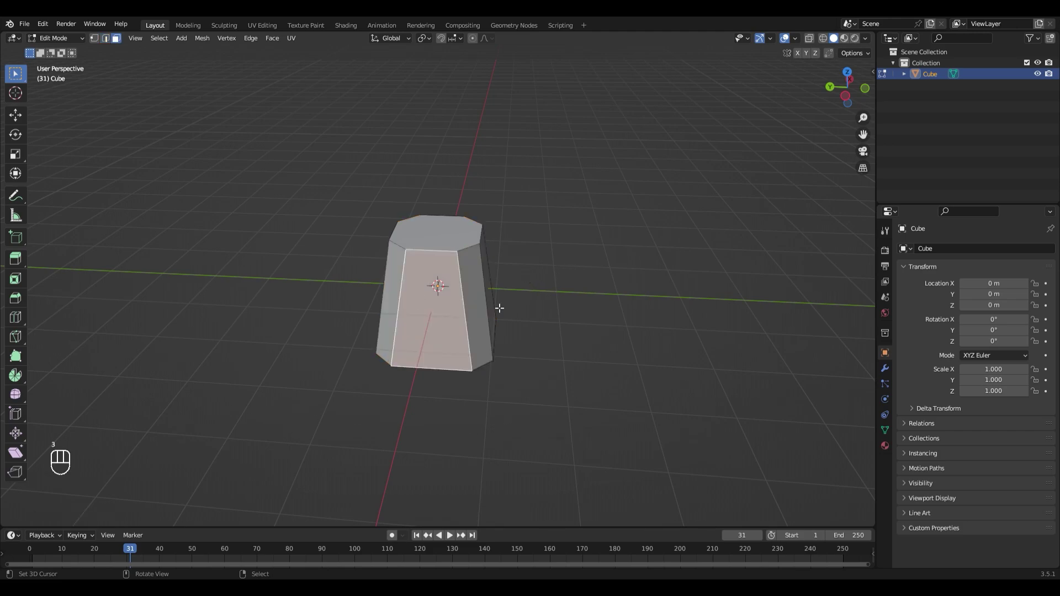
{"action": "middle_click_drag", "start_coordinate": [501, 309], "coordinate": [478, 309]}
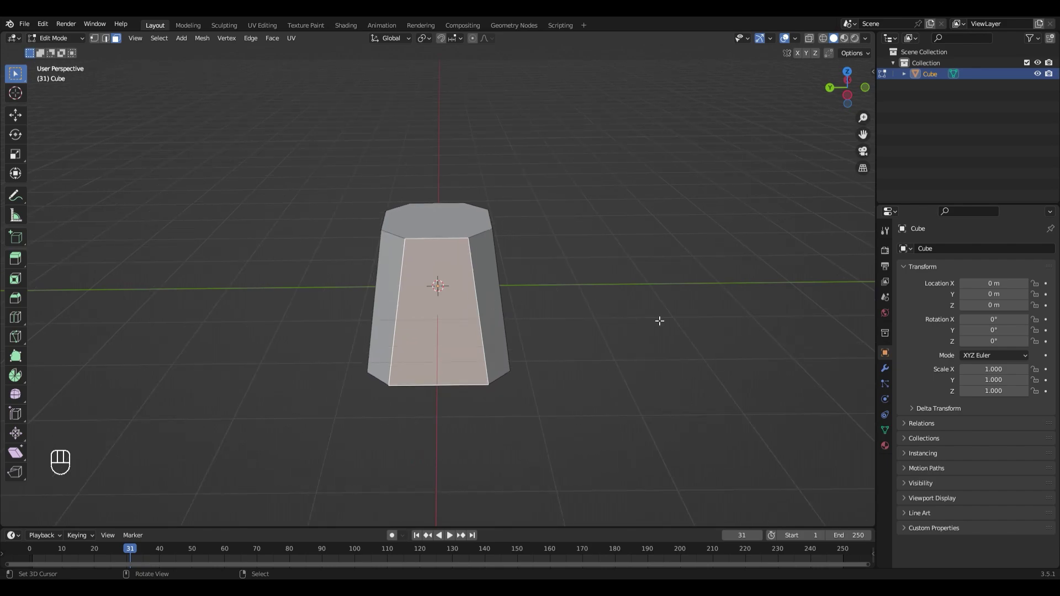
{"action": "key", "text": "i"}
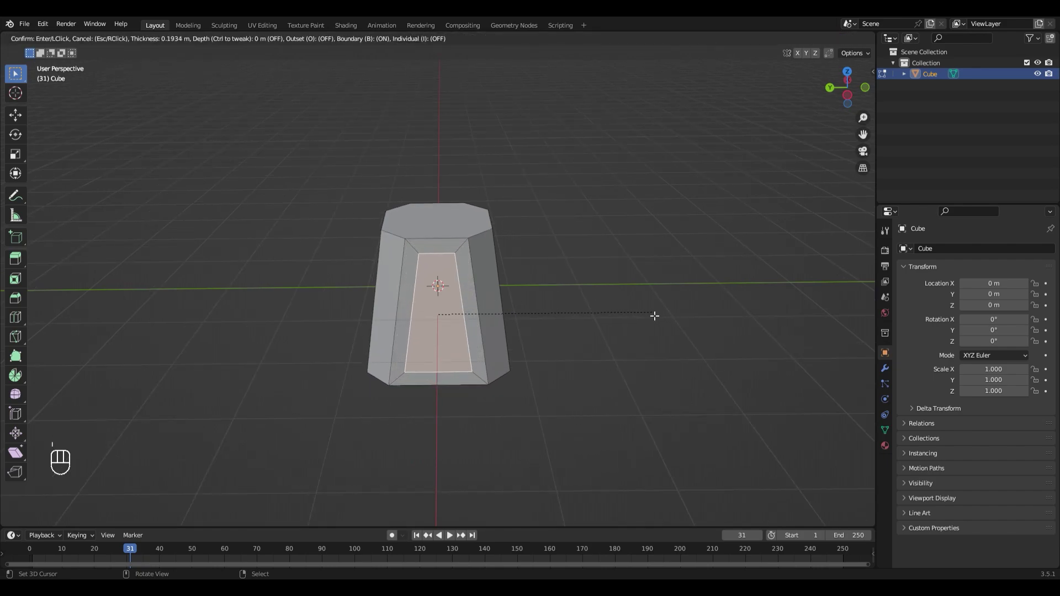
{"action": "left_click", "coordinate": [655, 316]}
{"action": "middle_click_drag", "start_coordinate": [622, 315], "coordinate": [550, 319]}
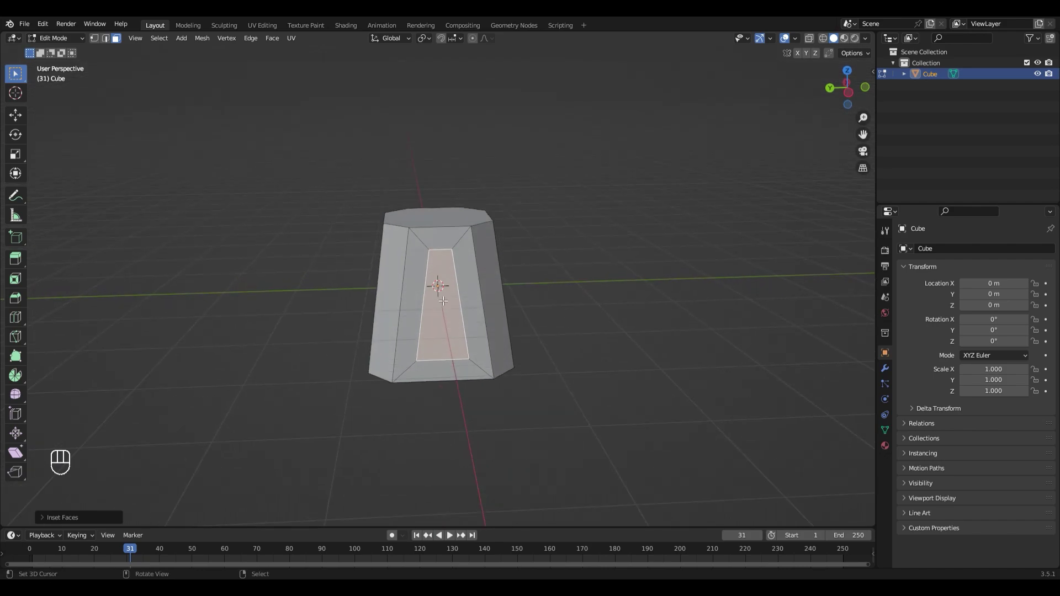
Subdivide the inset front panel and round it into a circle with LoopTools Circle
{"action": "key", "text": "w"}
{"action": "left_click", "coordinate": [392, 311]}
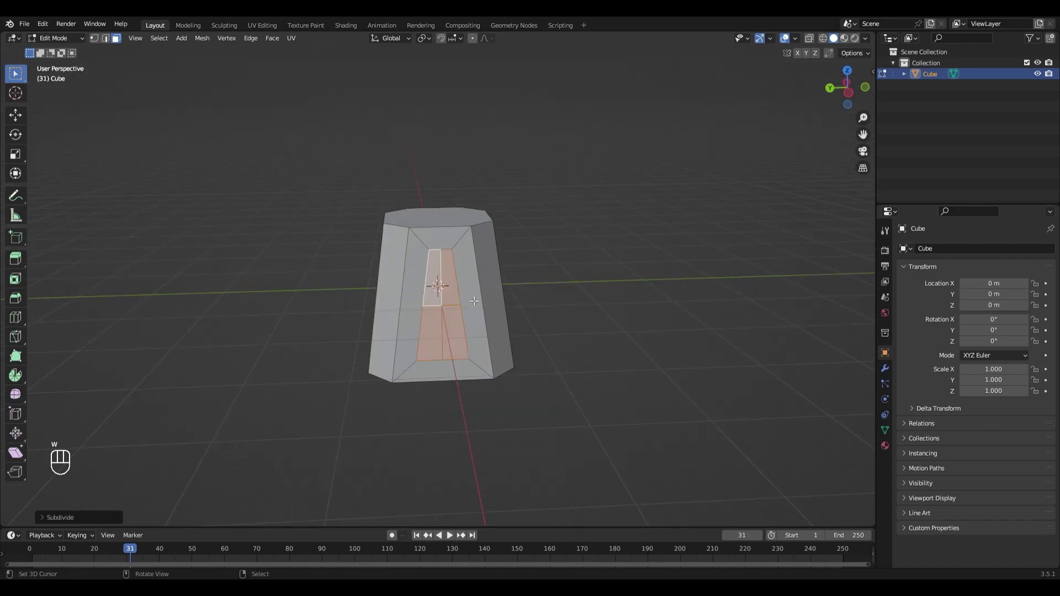
{"action": "scroll", "coordinate": [474, 301], "scroll_direction": "up", "scroll_amount": 1}
{"action": "key", "text": "w"}
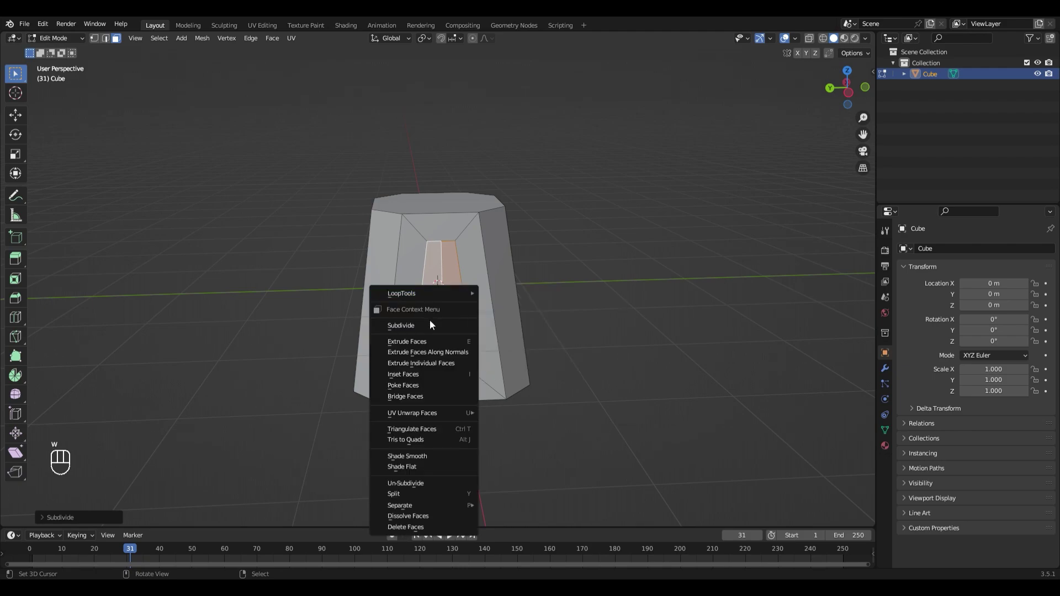
{"action": "mouse_move", "coordinate": [402, 297]}
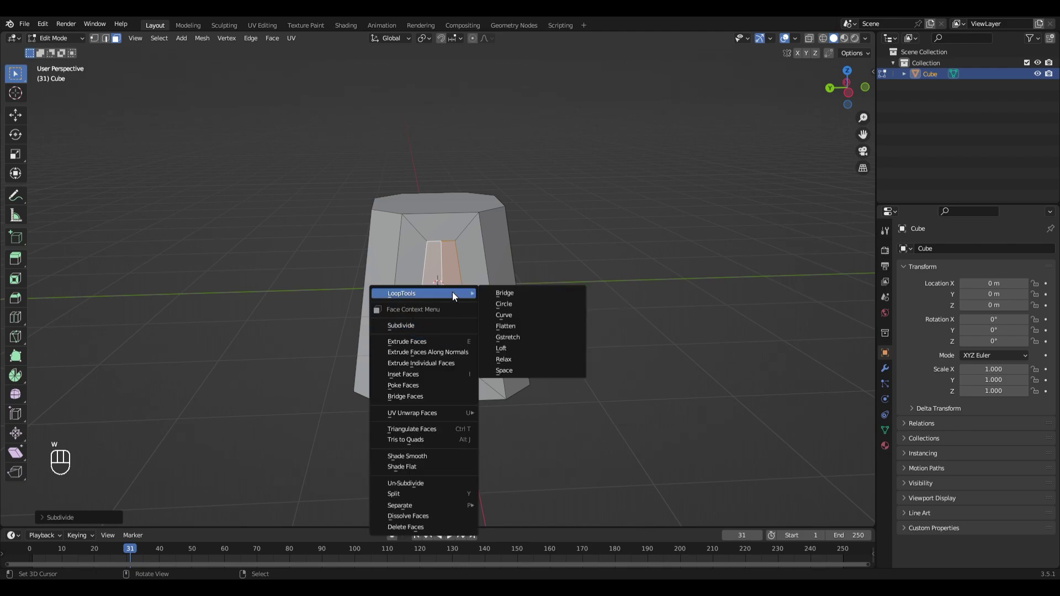
{"action": "left_click", "coordinate": [508, 304]}
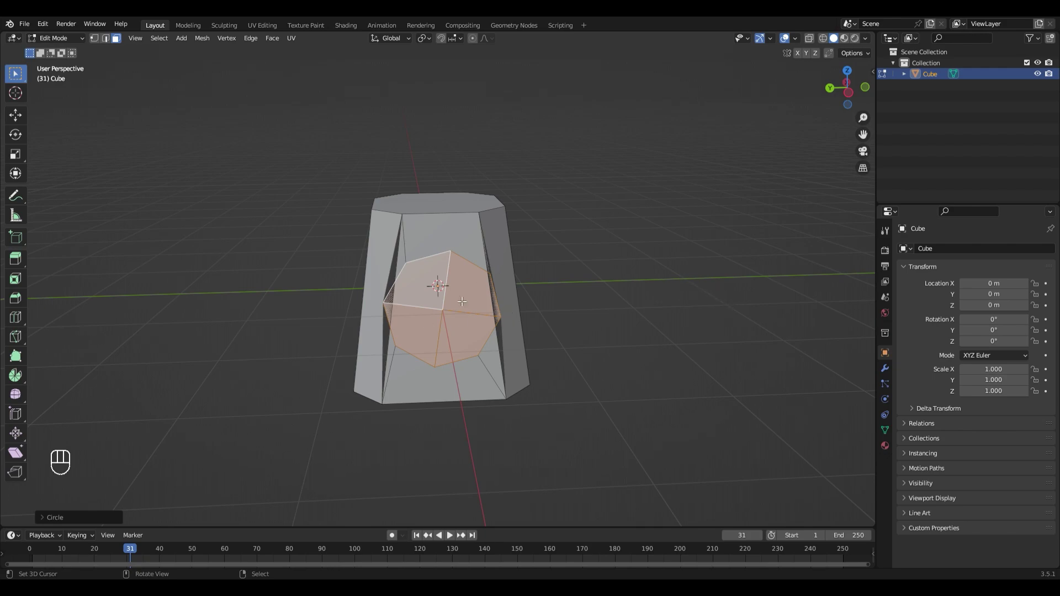
Shrink the circular patch and extrude it outward from the front face
{"action": "key", "text": "s"}
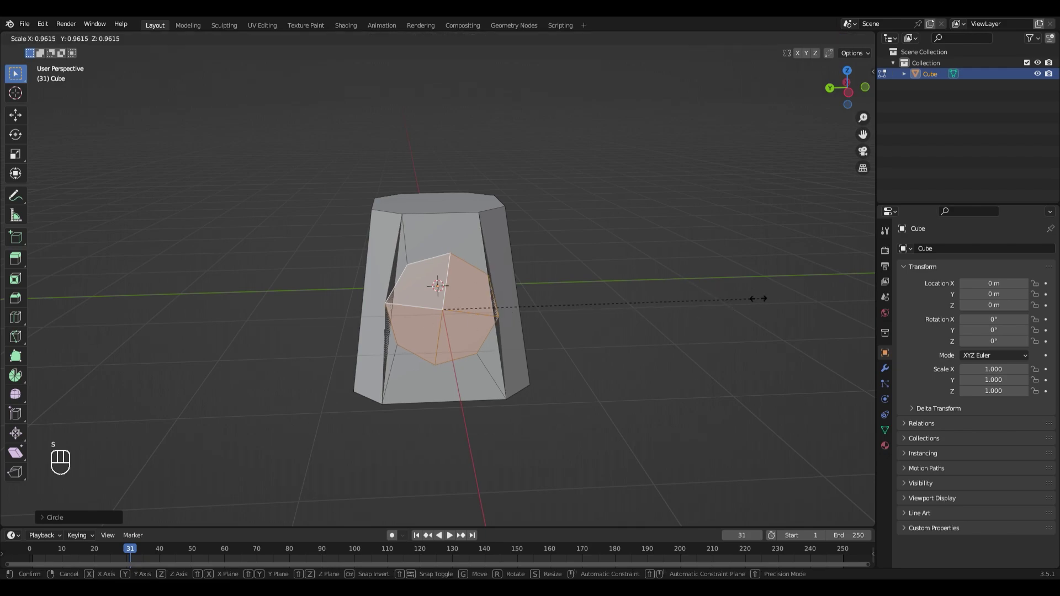
{"action": "left_click", "coordinate": [634, 302]}
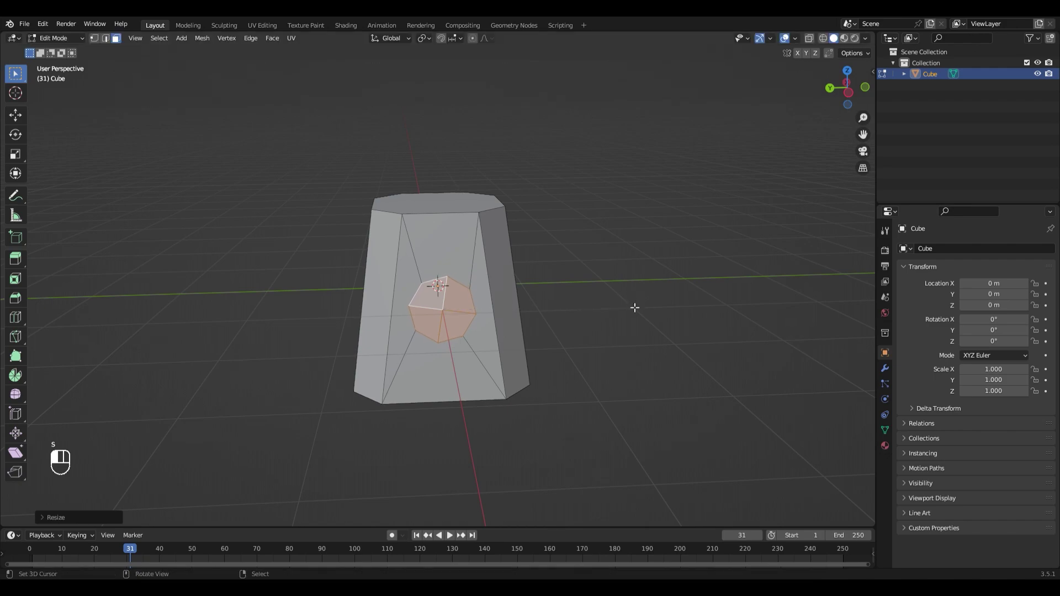
{"action": "middle_click_drag", "start_coordinate": [634, 307], "coordinate": [549, 296]}
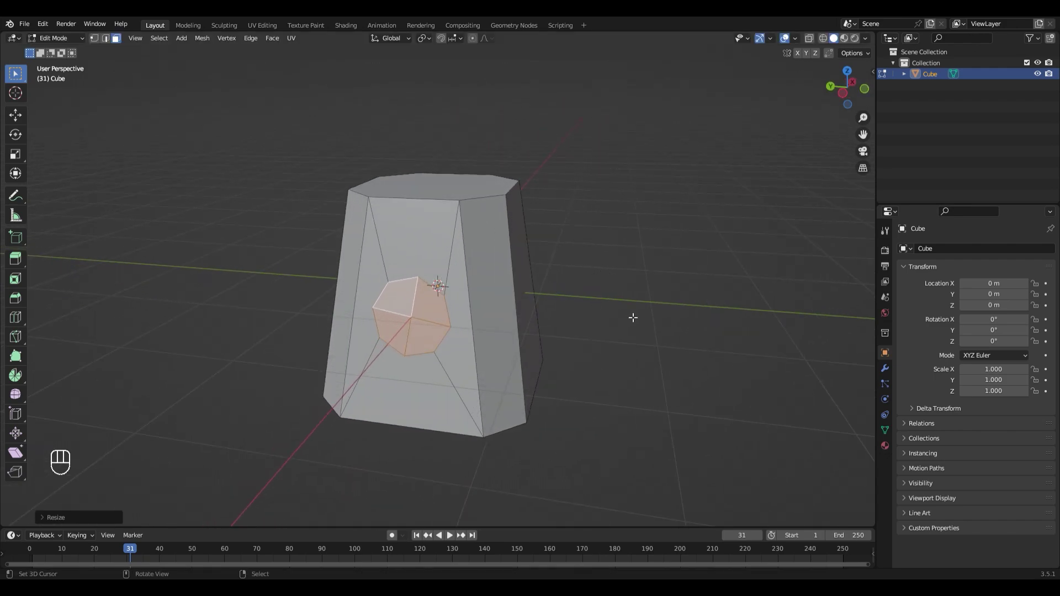
{"action": "key", "text": "e"}
{"action": "left_click", "coordinate": [638, 312]}
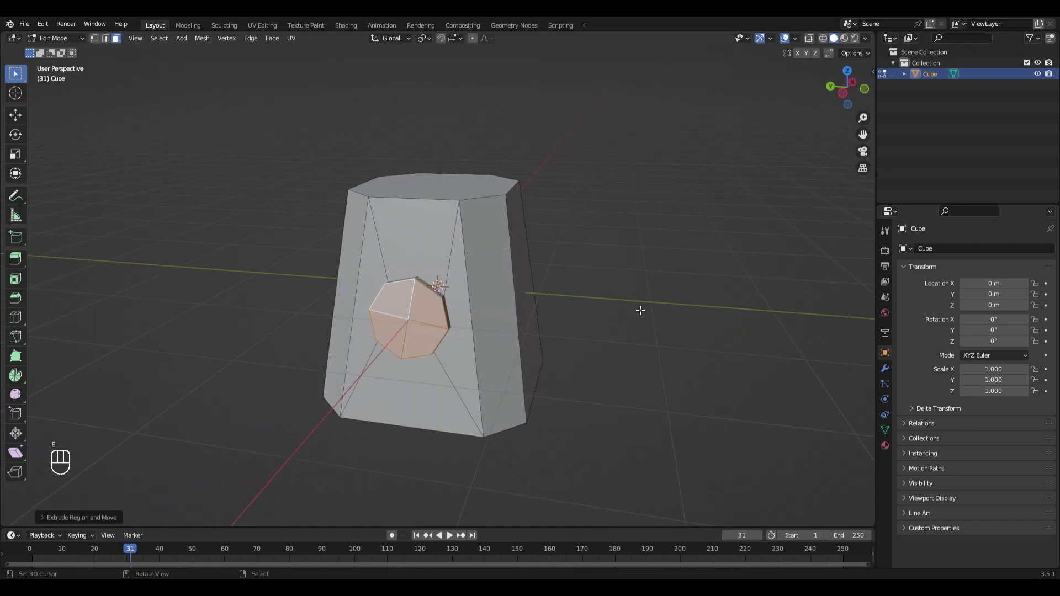
Inset the extruded patch and extrude its inner face out as a raised button
{"action": "key", "text": "i"}
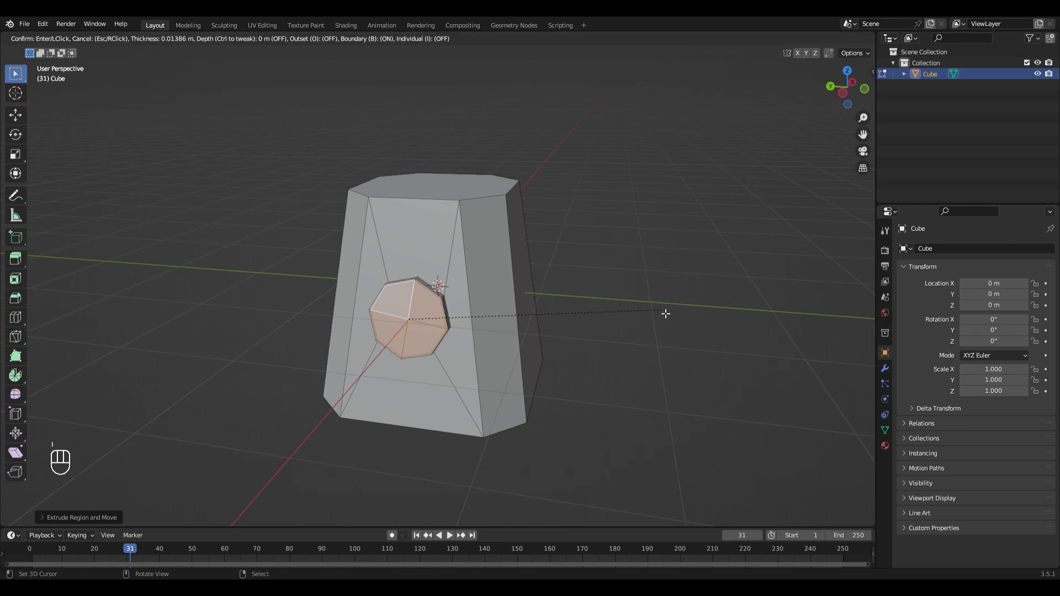
{"action": "left_click", "coordinate": [662, 317]}
{"action": "middle_click_drag", "start_coordinate": [662, 316], "coordinate": [583, 334]}
{"action": "key", "text": "e"}
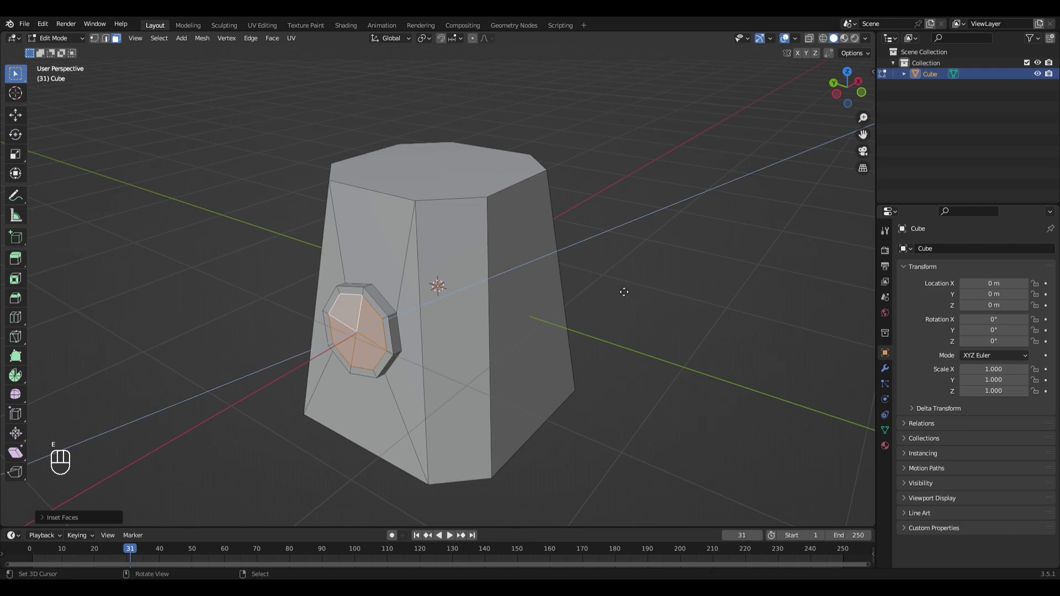
{"action": "left_click", "coordinate": [620, 298]}
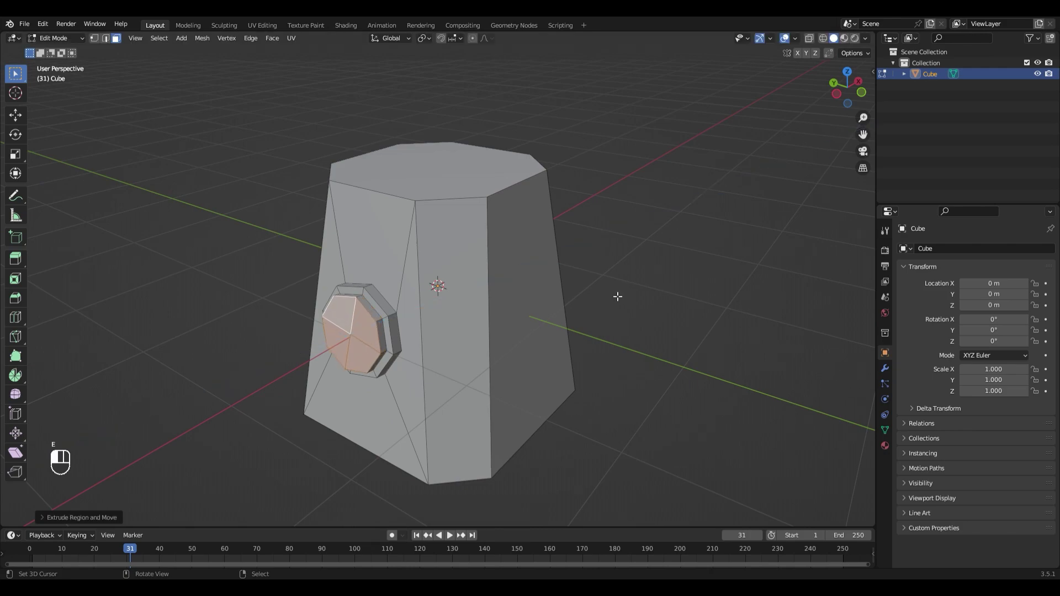
{"action": "scroll", "coordinate": [397, 317], "scroll_direction": "up", "scroll_amount": 6}
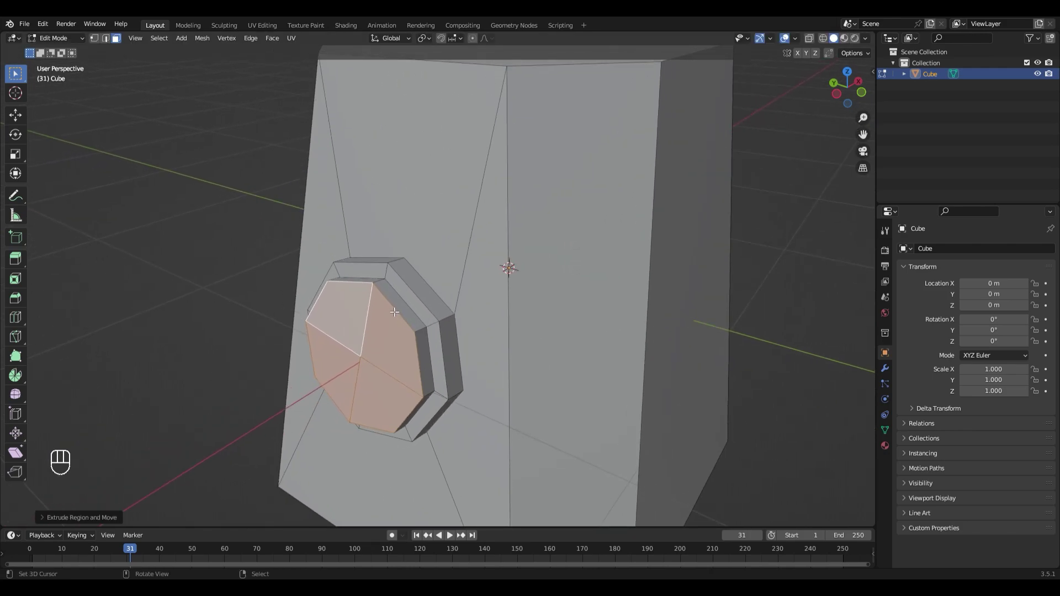
Select the inner octagon's edge loop and bevel it into a narrow ring around the button
{"action": "key", "text": "2"}
{"action": "left_click", "coordinate": [395, 313]}
{"action": "left_click", "coordinate": [415, 399], "text": "shift"}
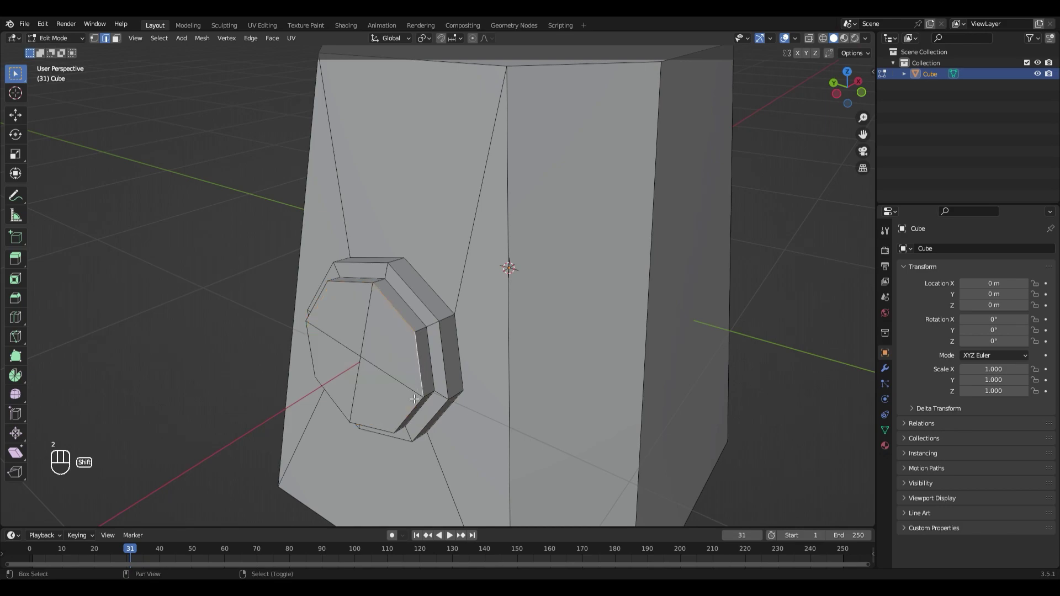
{"action": "left_click", "coordinate": [415, 398], "text": "shift"}
{"action": "left_click", "coordinate": [375, 431], "text": "shift"}
{"action": "left_click", "coordinate": [334, 398], "text": "shift"}
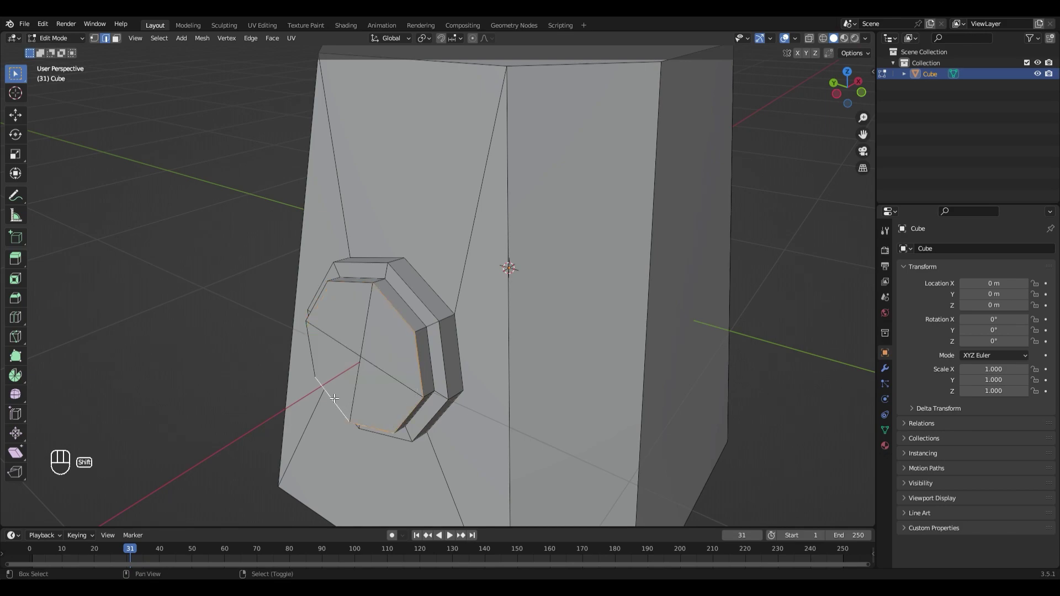
{"action": "left_click", "coordinate": [312, 343], "text": "shift"}
{"action": "left_click", "coordinate": [320, 311], "text": "shift"}
{"action": "left_click", "coordinate": [353, 285], "text": "shift"}
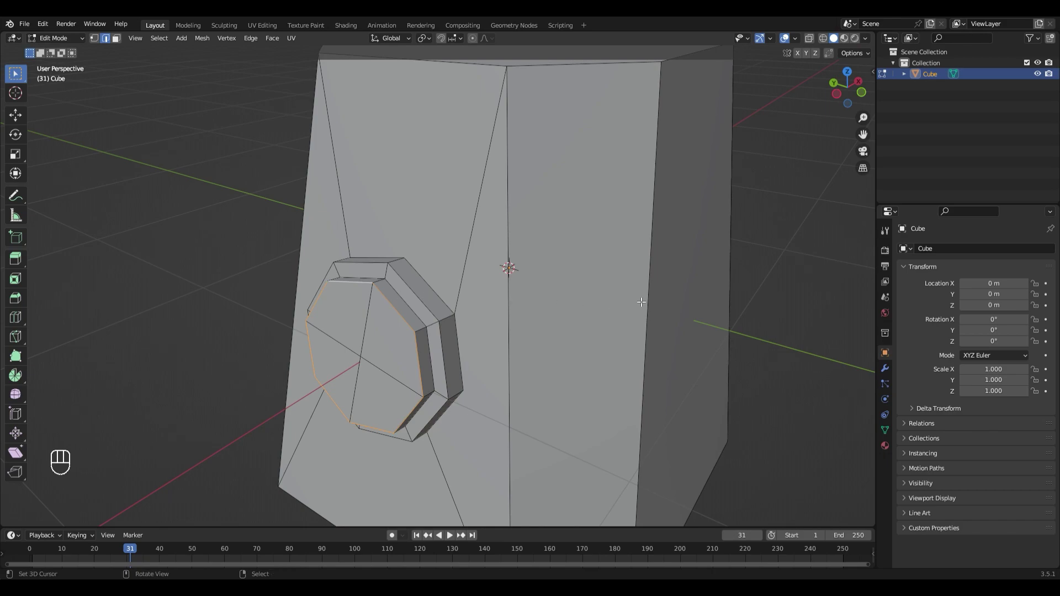
{"action": "key", "text": "ctrl+b"}
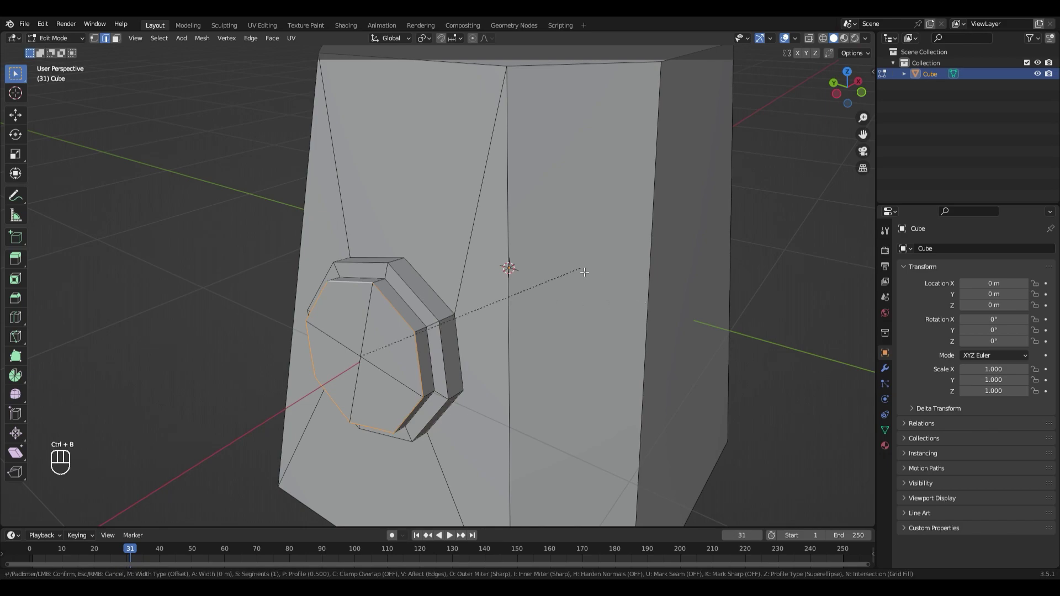
{"action": "left_click", "coordinate": [594, 272]}
{"action": "scroll", "coordinate": [593, 272], "scroll_direction": "down", "scroll_amount": 5}
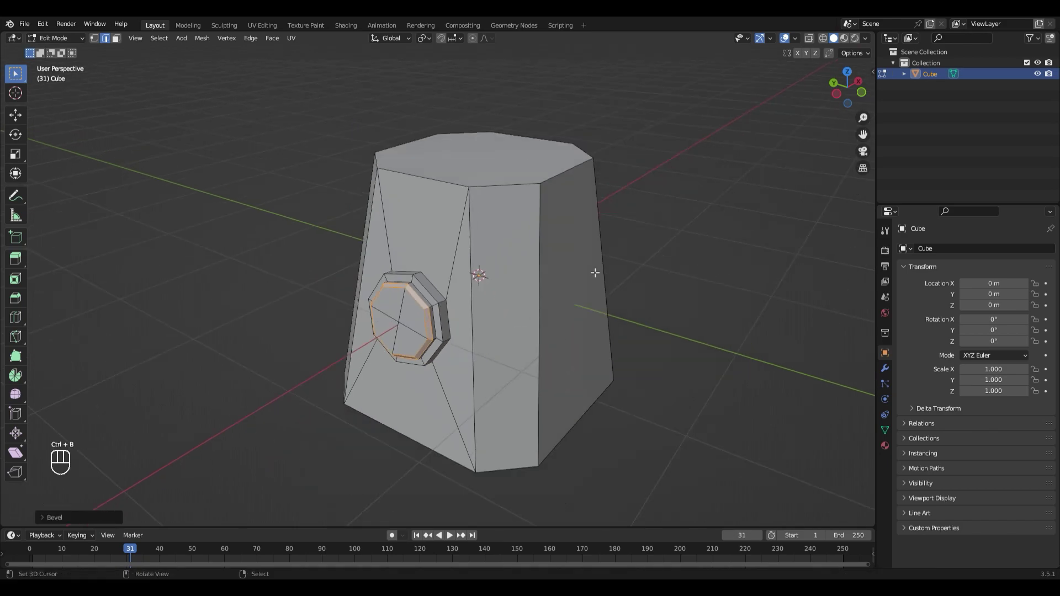
Select the base's top face and inset it
{"action": "middle_click_drag", "start_coordinate": [592, 273], "coordinate": [604, 248]}
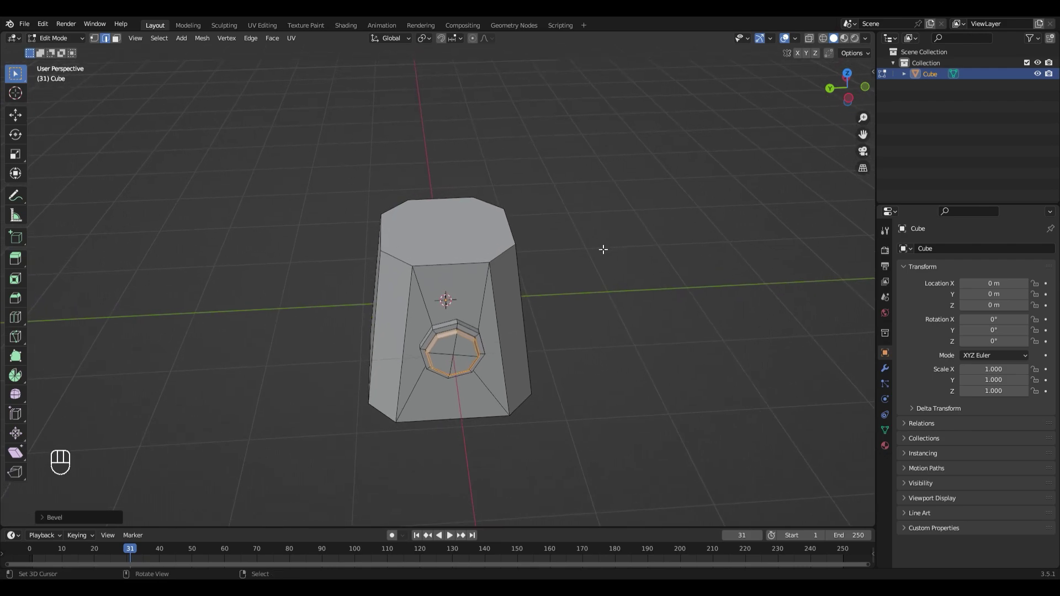
{"action": "key", "text": "3"}
{"action": "left_click", "coordinate": [462, 238]}
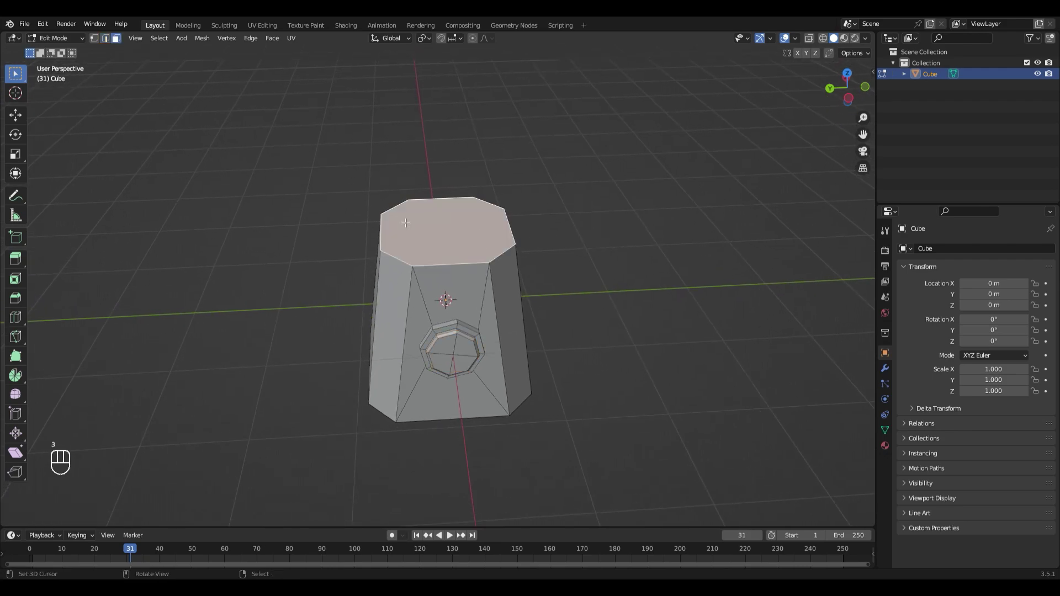
{"action": "key", "text": "i"}
{"action": "left_click", "coordinate": [706, 274]}
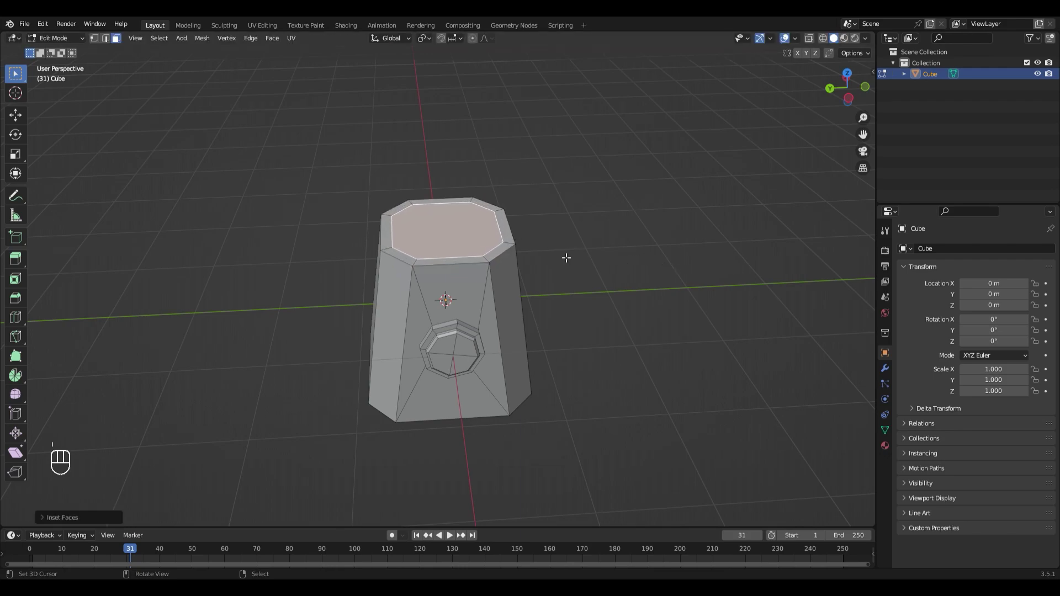
{"action": "middle_click_drag", "start_coordinate": [565, 255], "coordinate": [616, 229]}
Extrude the top face up slightly and scale it wider into a collar
{"action": "key", "text": "e"}
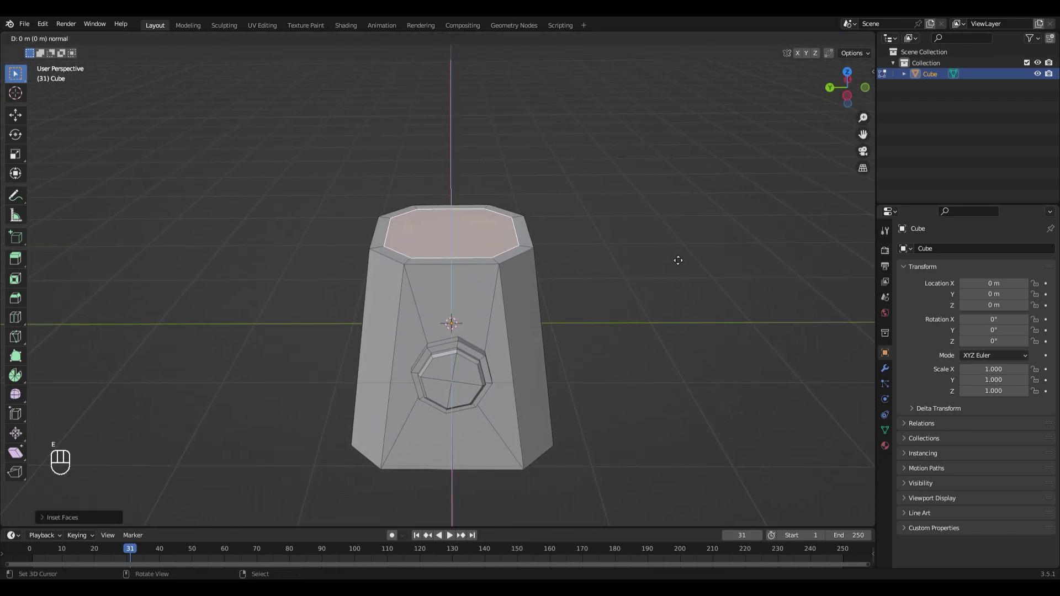
{"action": "left_click", "coordinate": [678, 241]}
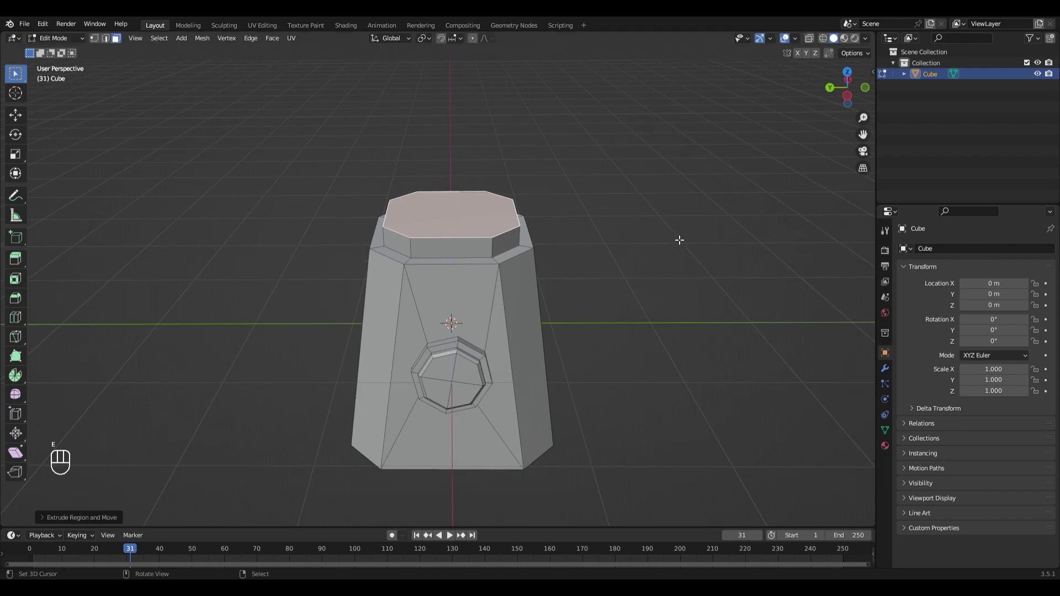
{"action": "key", "text": "s"}
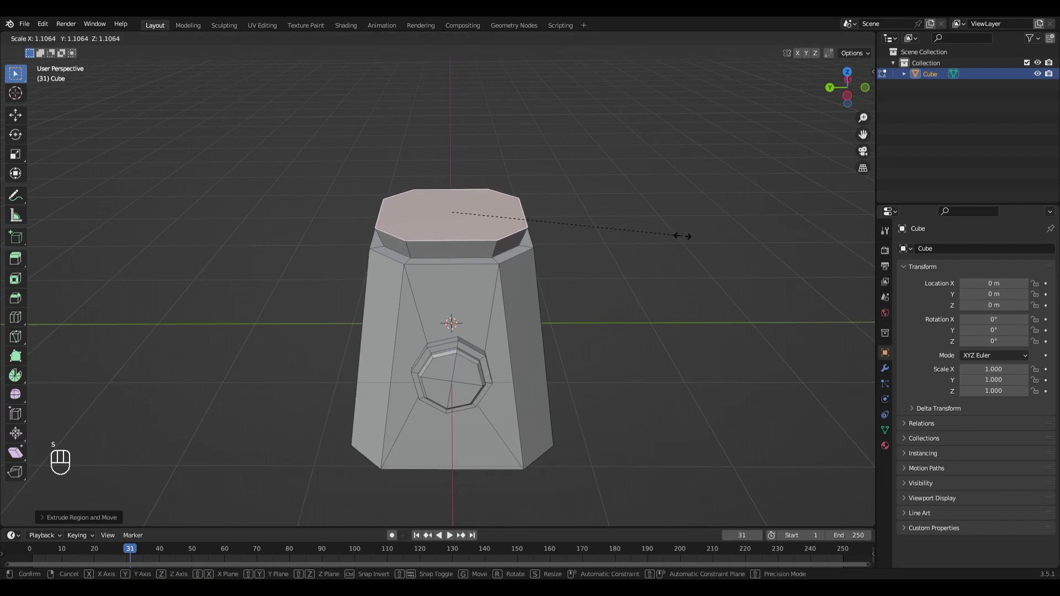
{"action": "left_click", "coordinate": [680, 251]}
{"action": "scroll", "coordinate": [681, 251], "scroll_direction": "down", "scroll_amount": 2}
{"action": "middle_click_drag", "start_coordinate": [637, 272], "coordinate": [596, 298]}
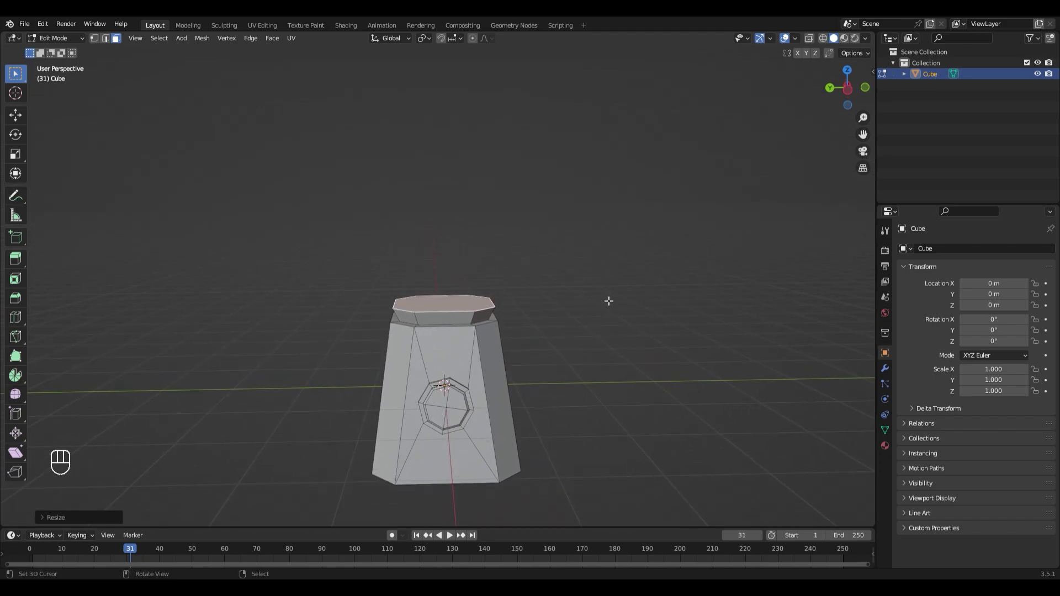
Extrude the collar face up into a tall jar and scale its top slightly wider
{"action": "key", "text": "e"}
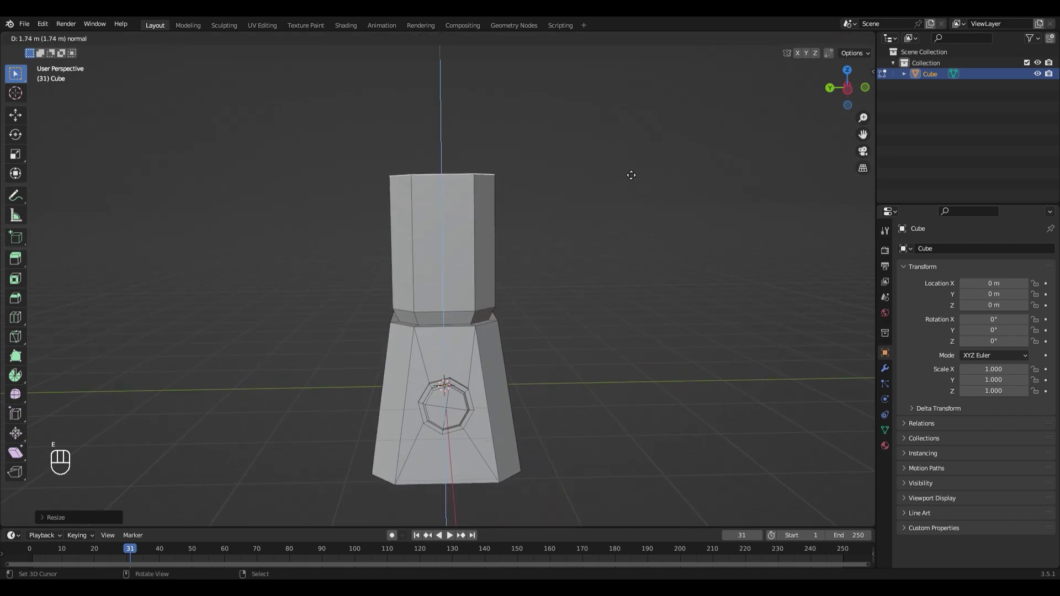
{"action": "left_click", "coordinate": [631, 175]}
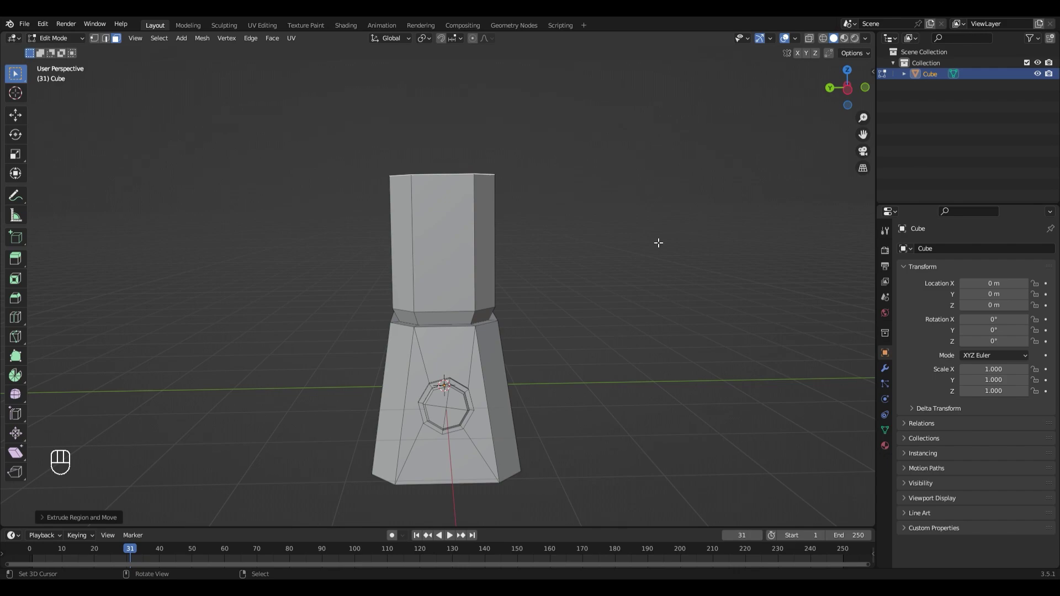
{"action": "key", "text": "s"}
{"action": "left_click", "coordinate": [692, 240]}
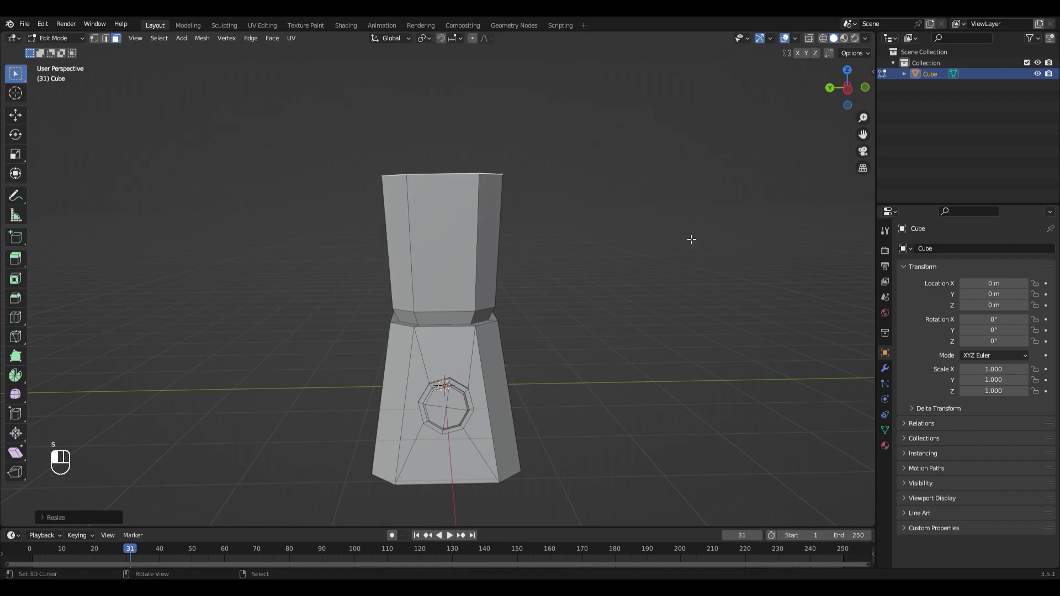
{"action": "middle_click_drag", "start_coordinate": [692, 239], "coordinate": [603, 283]}
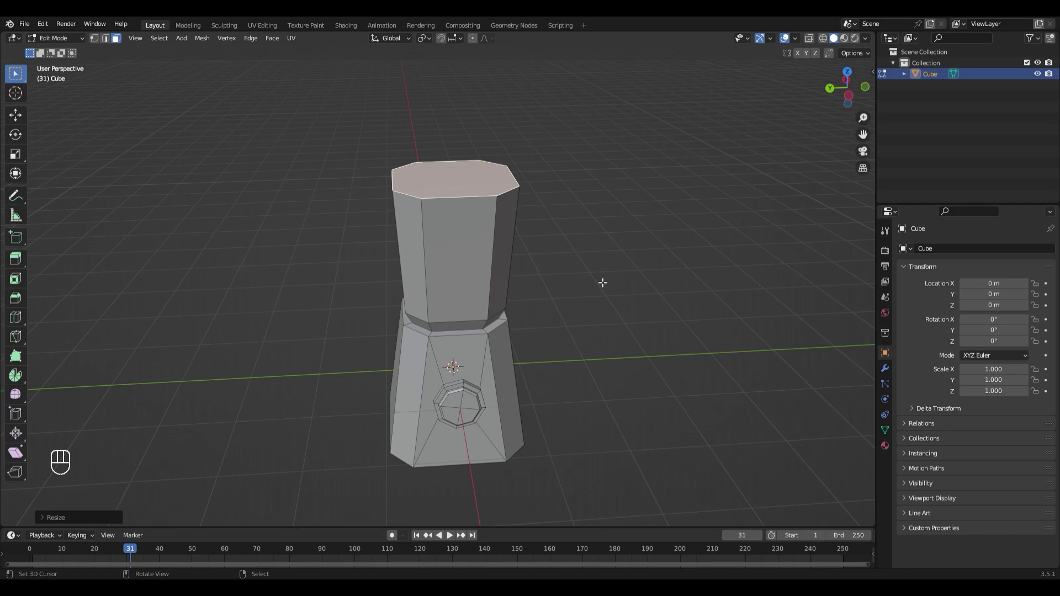
Inset the jar's octagonal top face slightly, leaving a thin rim
{"action": "key", "text": "i"}
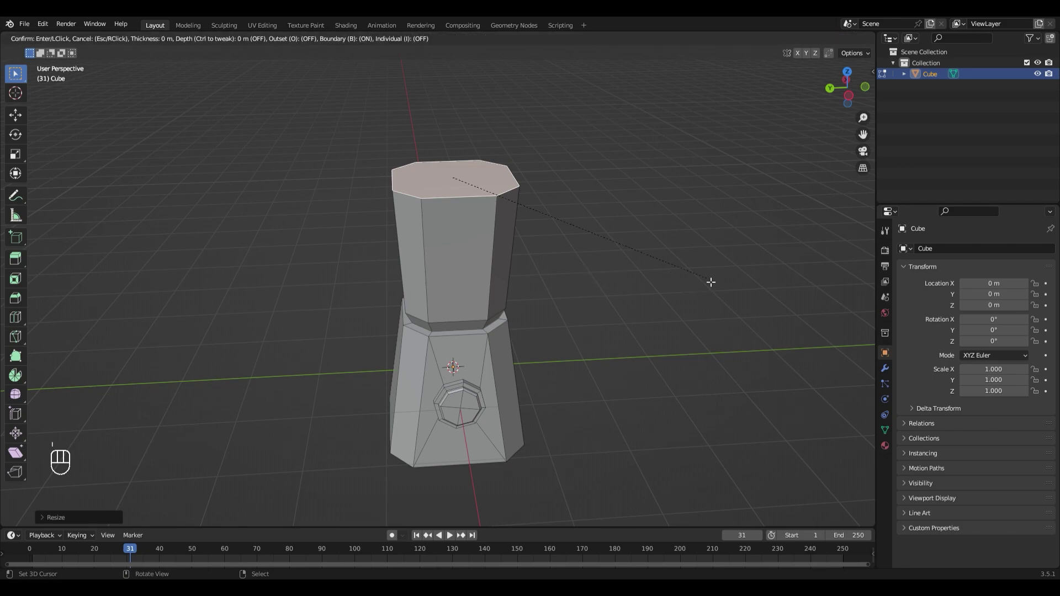
{"action": "left_click", "coordinate": [702, 277]}
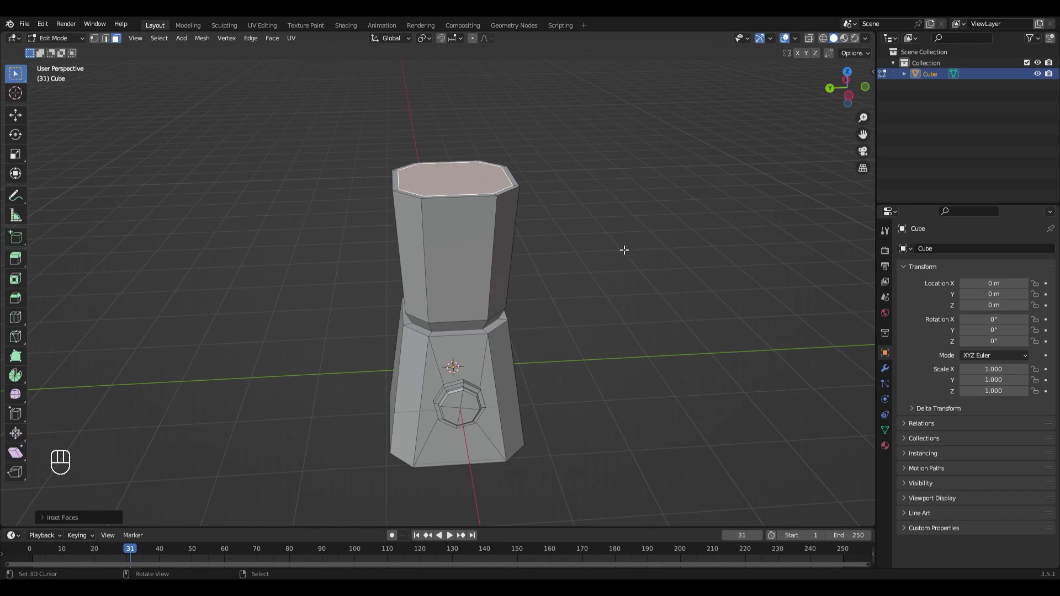
Switch to wireframe shading and the front view (numpad 1)
{"action": "key", "text": "z"}
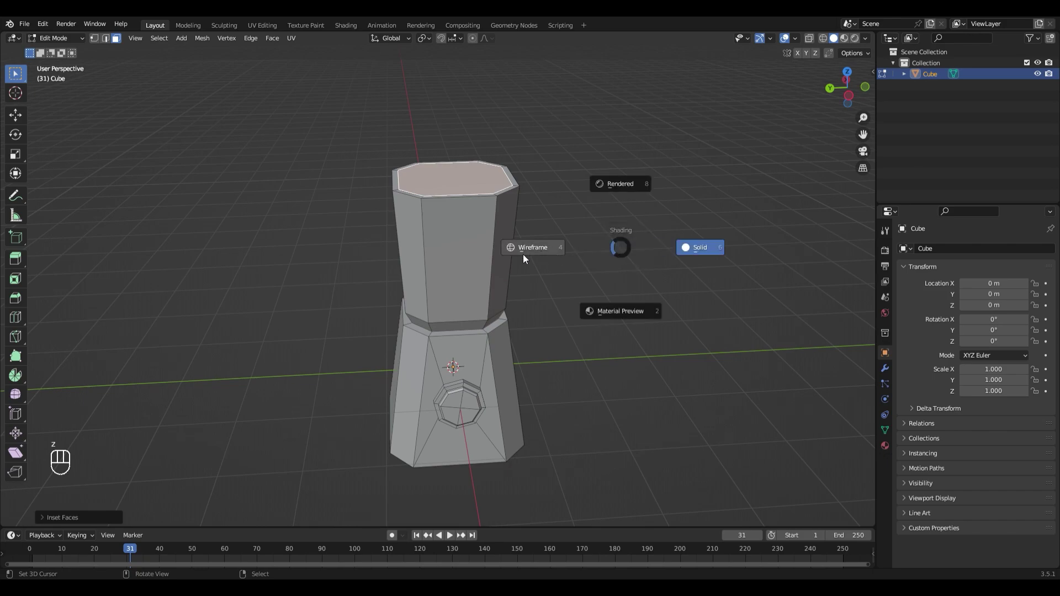
{"action": "left_click", "coordinate": [522, 248]}
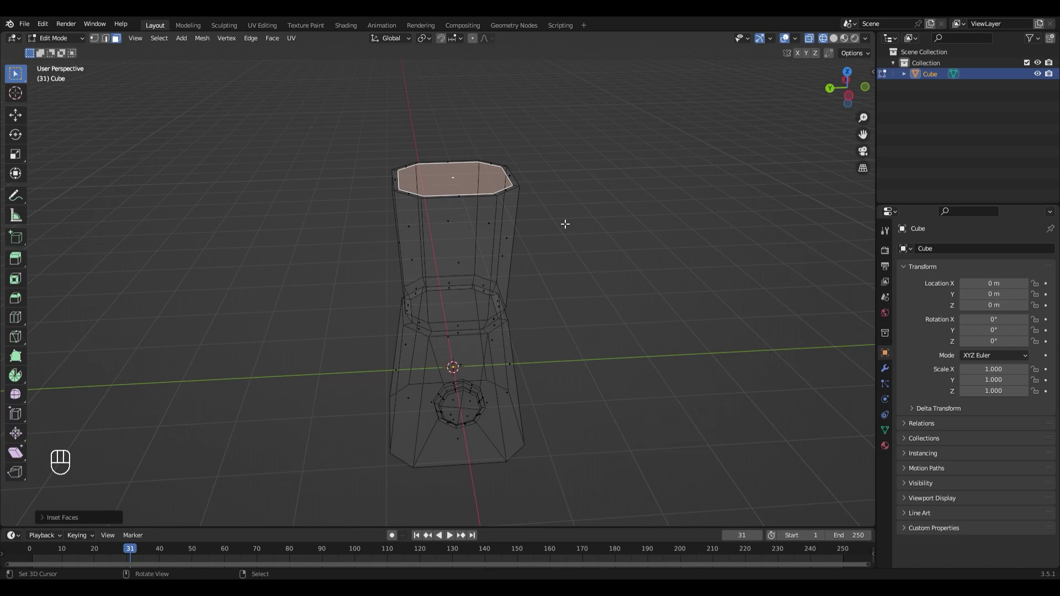
{"action": "key", "text": "KP_1"}
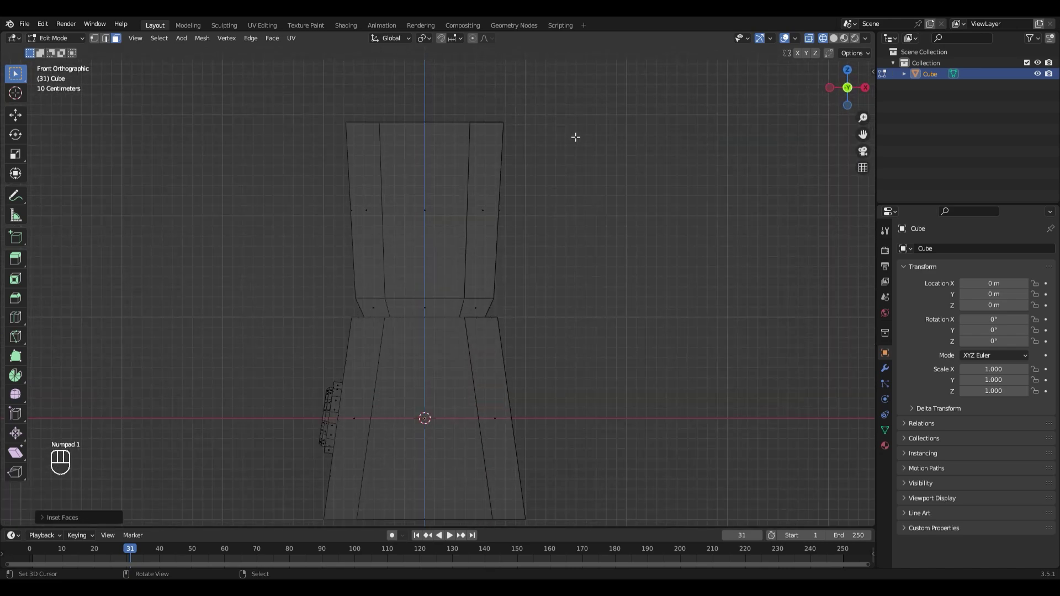
Hollow the jar by extruding its top face down twice, narrowing it each time
{"action": "key", "text": "e"}
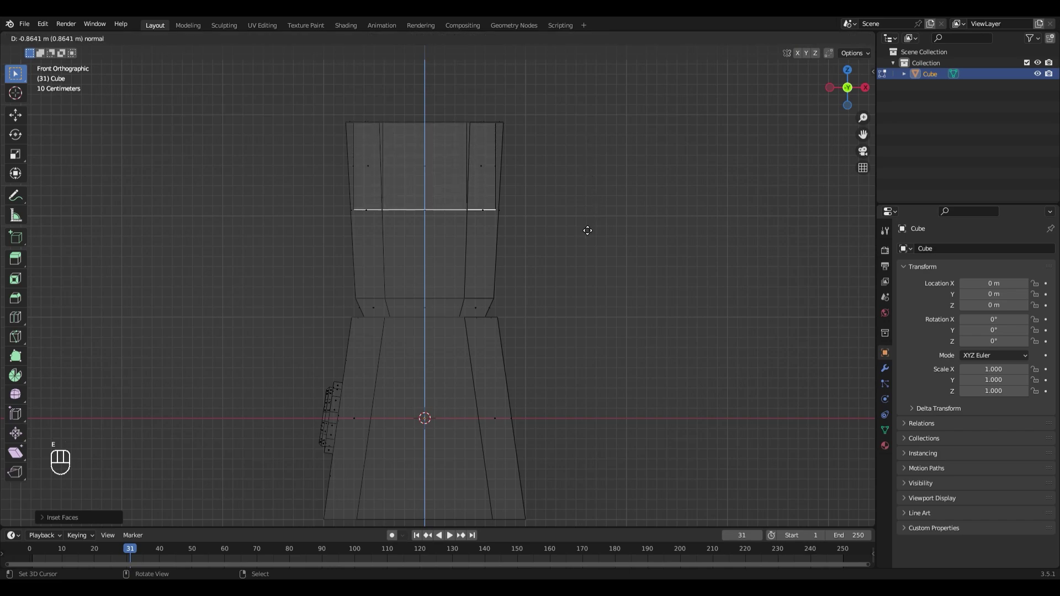
{"action": "left_click", "coordinate": [586, 314]}
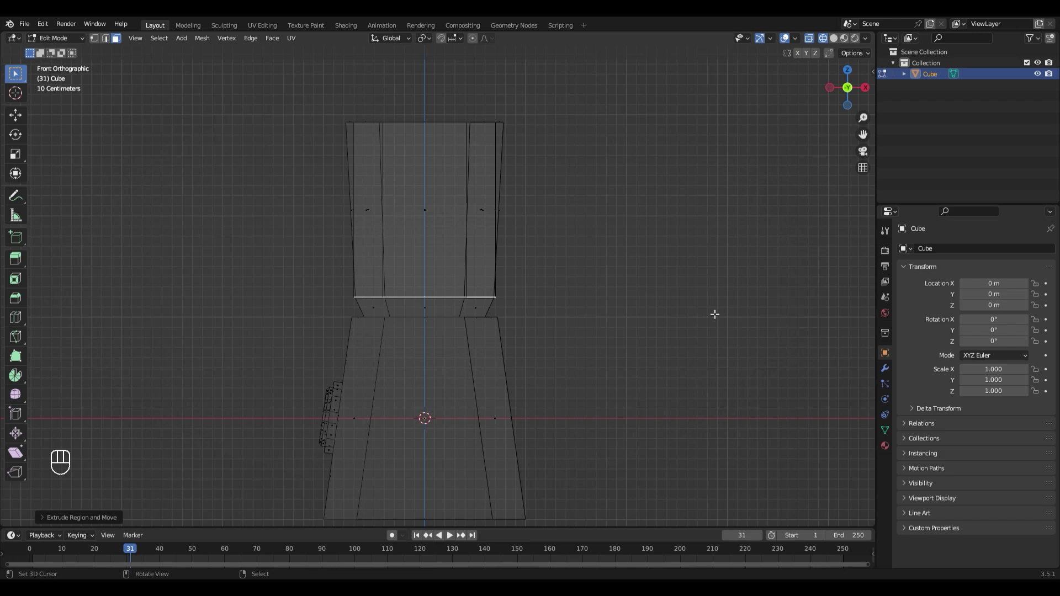
{"action": "key", "text": "s"}
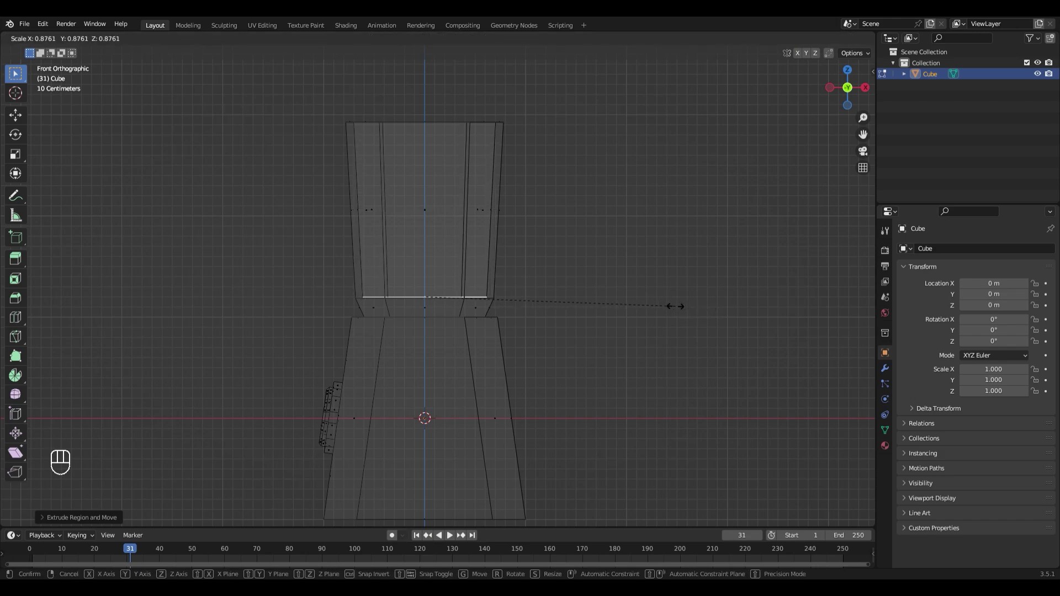
{"action": "left_click", "coordinate": [678, 309]}
{"action": "key", "text": "e"}
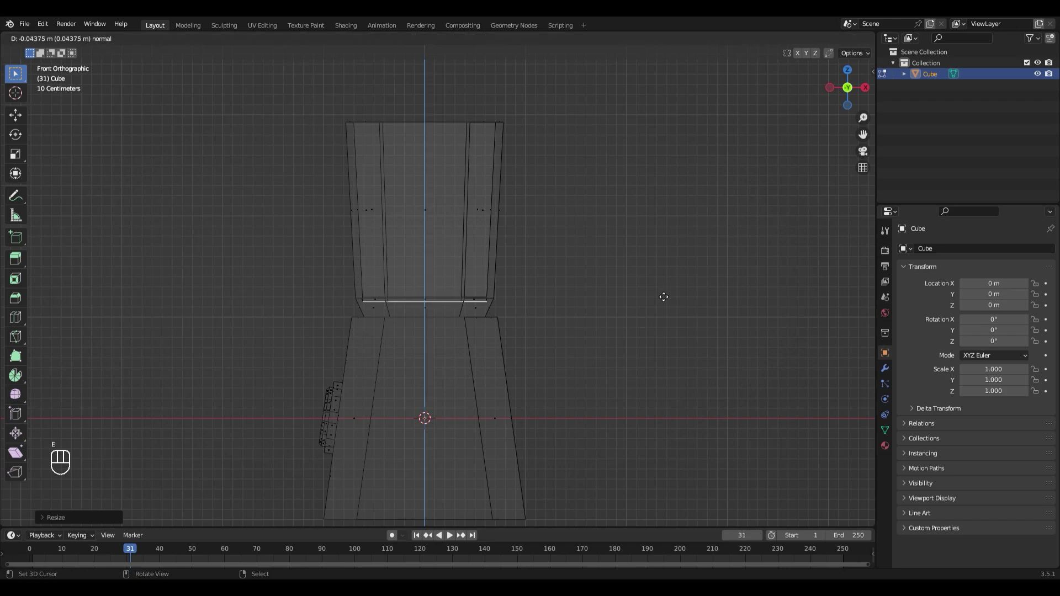
{"action": "left_click", "coordinate": [666, 305]}
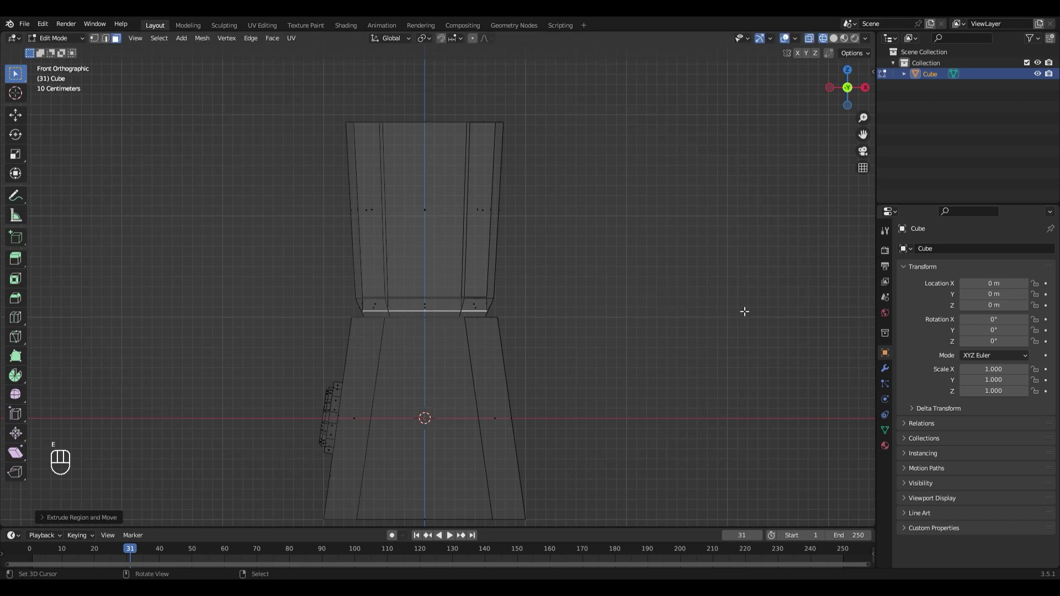
{"action": "key", "text": "s"}
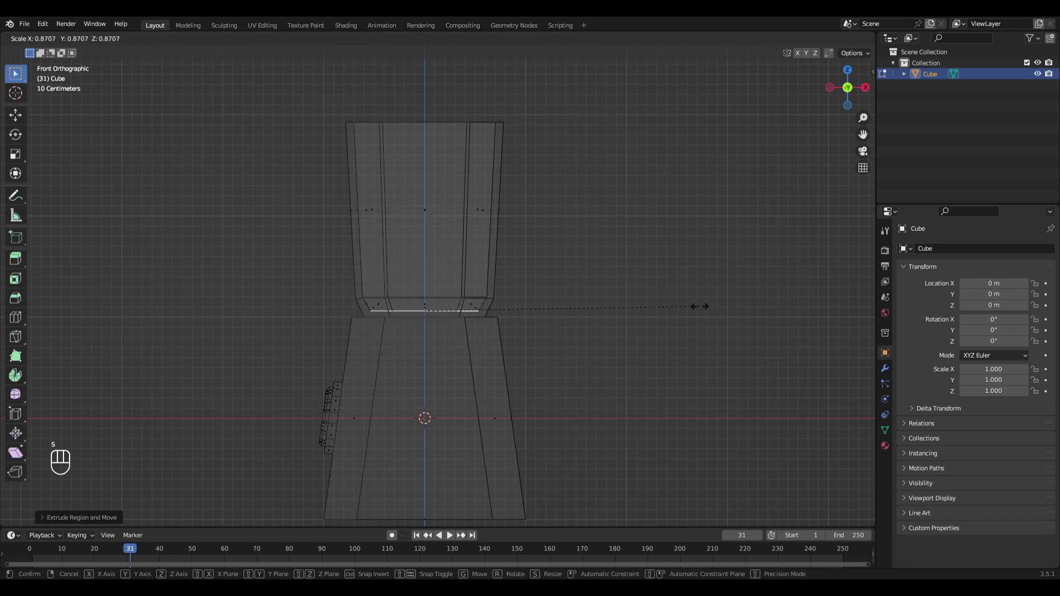
{"action": "left_click", "coordinate": [697, 305]}
Scale the selected neck edge loop where the jar meets the collar
{"action": "scroll", "coordinate": [699, 308], "scroll_direction": "down", "scroll_amount": 1}
{"action": "scroll", "coordinate": [694, 306], "scroll_direction": "up", "scroll_amount": 3}
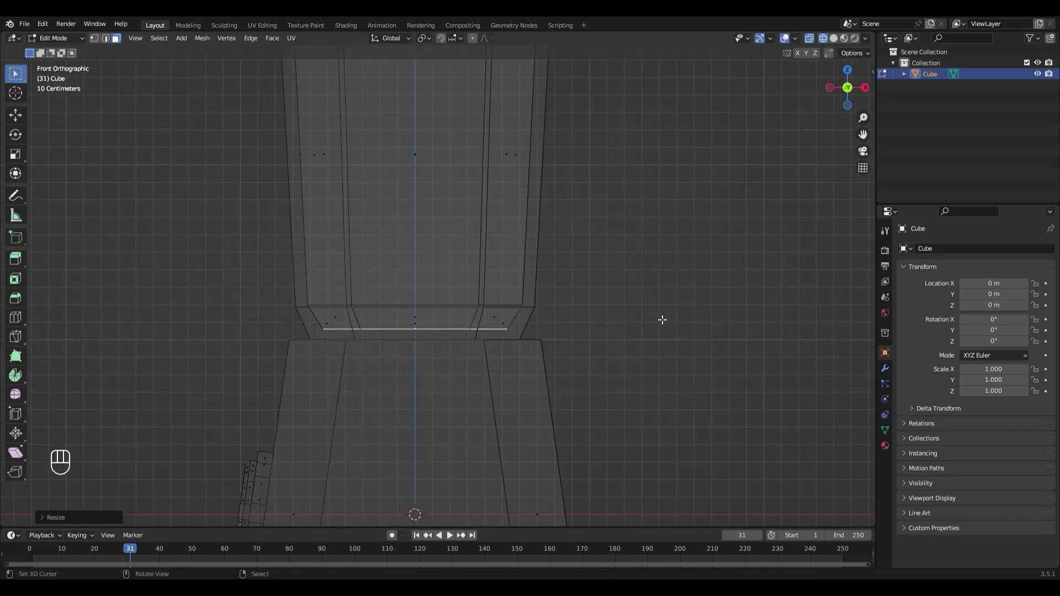
{"action": "key", "text": "s"}
{"action": "left_click", "coordinate": [665, 319]}
{"action": "scroll", "coordinate": [656, 317], "scroll_direction": "down", "scroll_amount": 1}
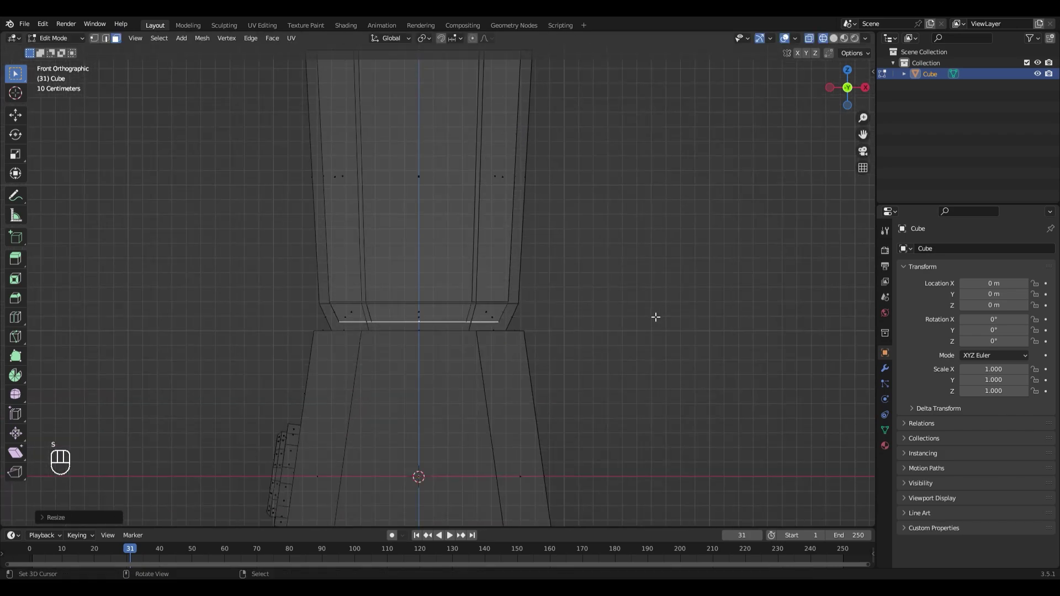
{"action": "scroll", "coordinate": [656, 317], "scroll_direction": "down", "scroll_amount": 3}
{"action": "middle_click_drag", "start_coordinate": [582, 296], "coordinate": [541, 294]}
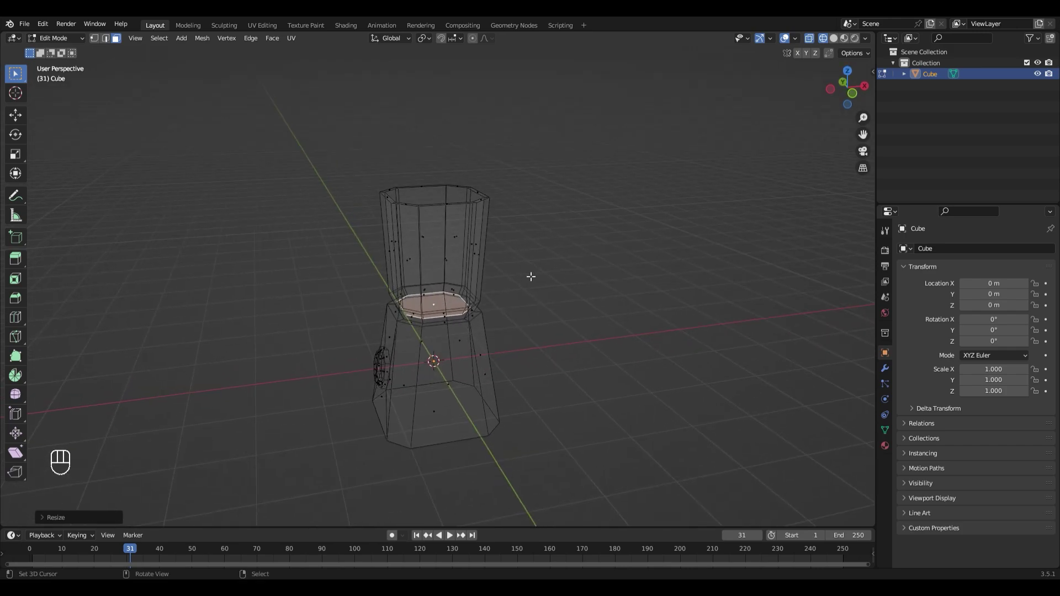
Switch the viewport back to solid shading
{"action": "key", "text": "z"}
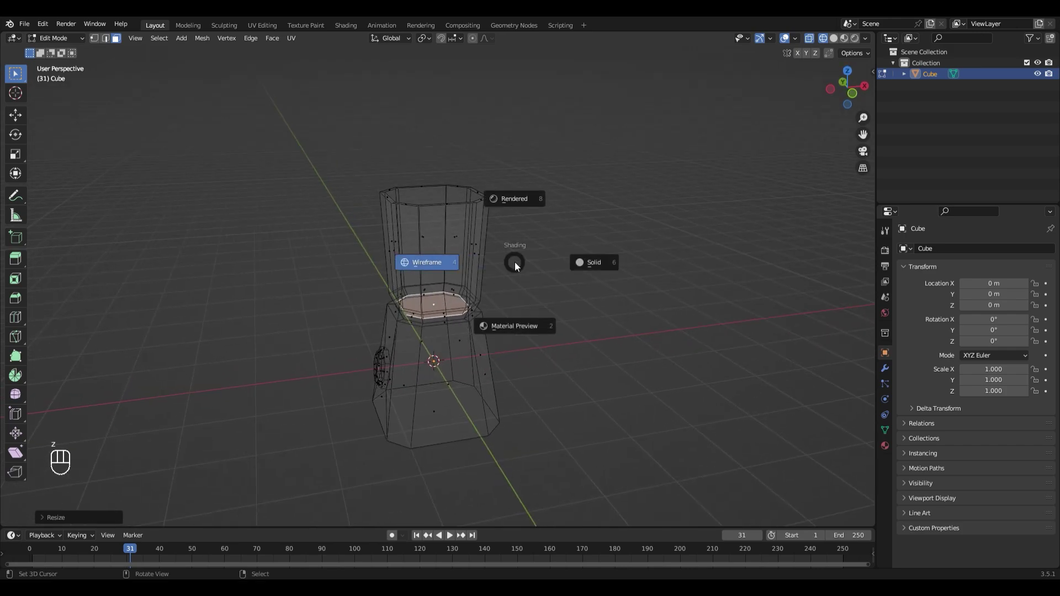
{"action": "left_click", "coordinate": [601, 262]}
{"action": "scroll", "coordinate": [585, 183], "scroll_direction": "up", "scroll_amount": 5}
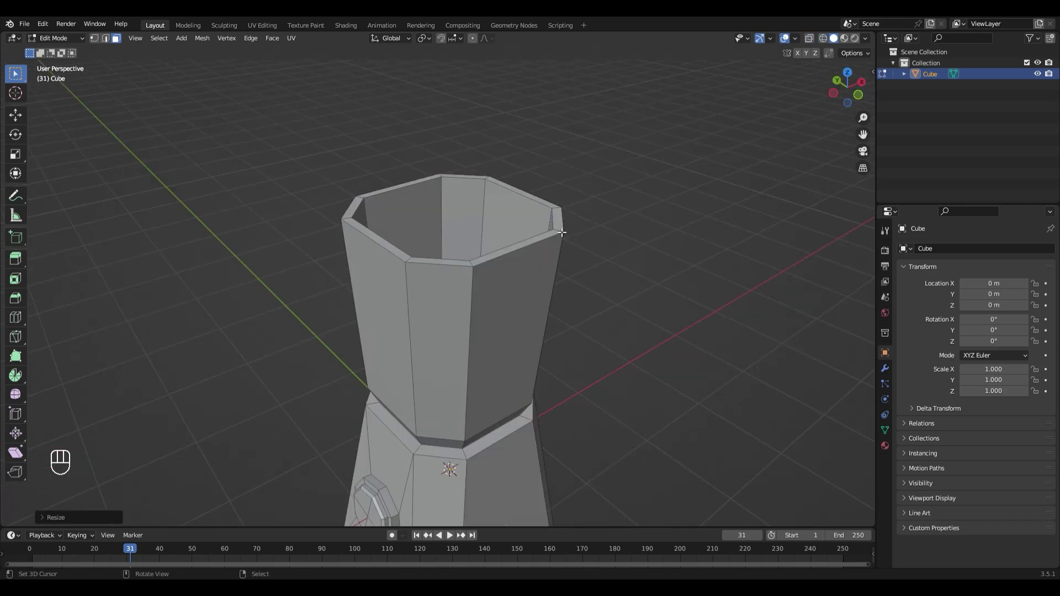
Alt-select the jar's top rim loop, duplicate it and move the copy straight up along Z
{"action": "key", "text": "alt"}
{"action": "left_click", "coordinate": [561, 234], "text": "alt"}
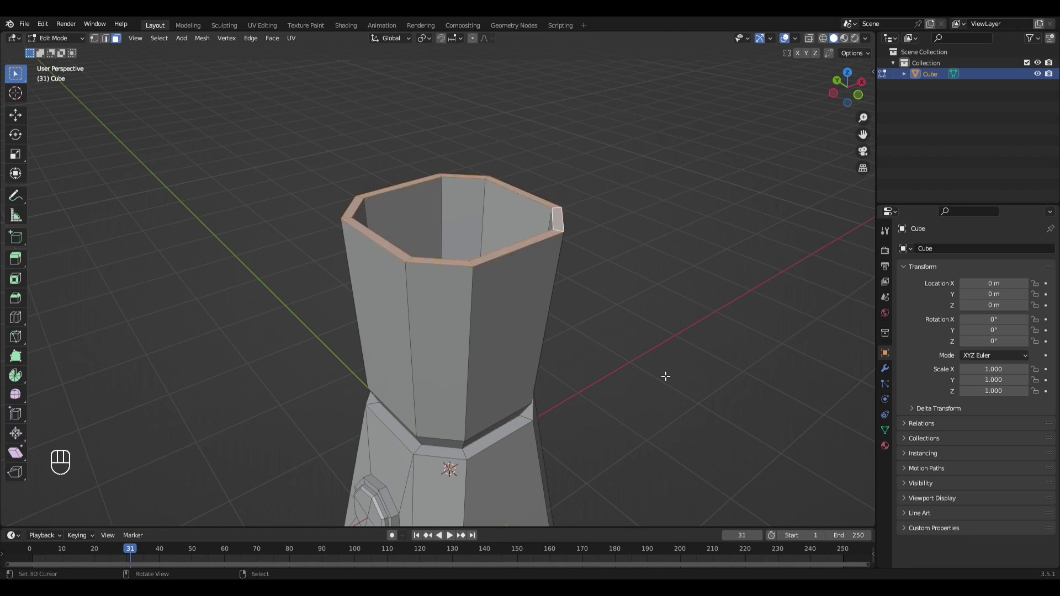
{"action": "middle_click_drag", "start_coordinate": [671, 374], "coordinate": [677, 367]}
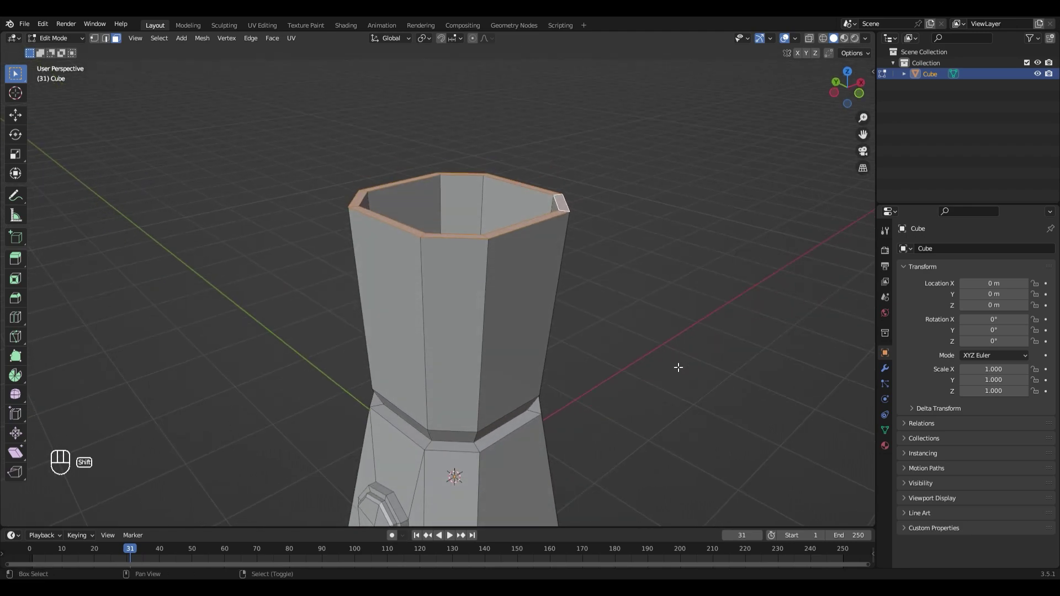
{"action": "key", "text": "shift+d"}
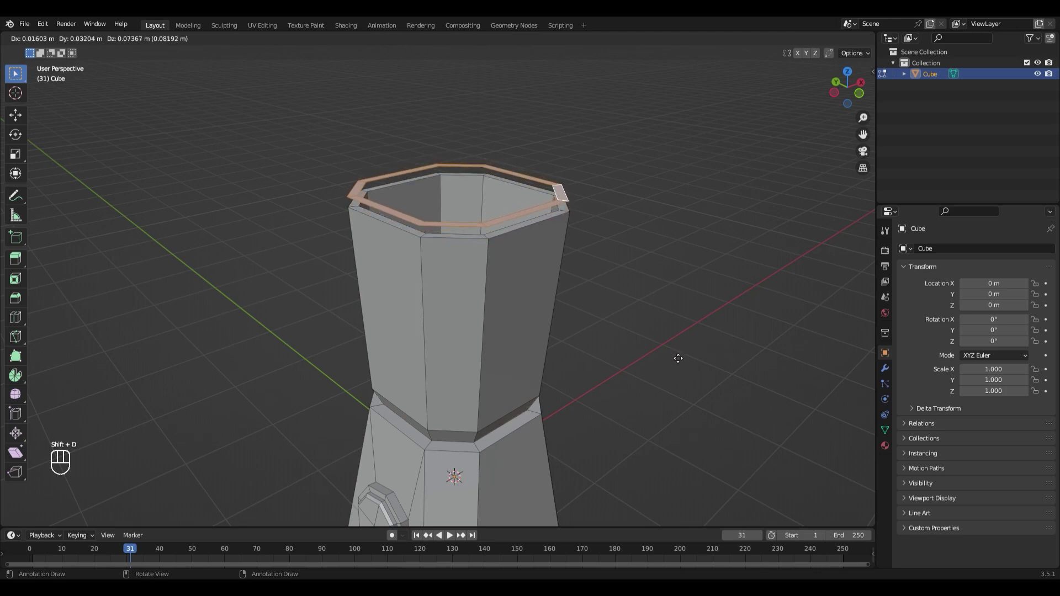
{"action": "key", "text": "z"}
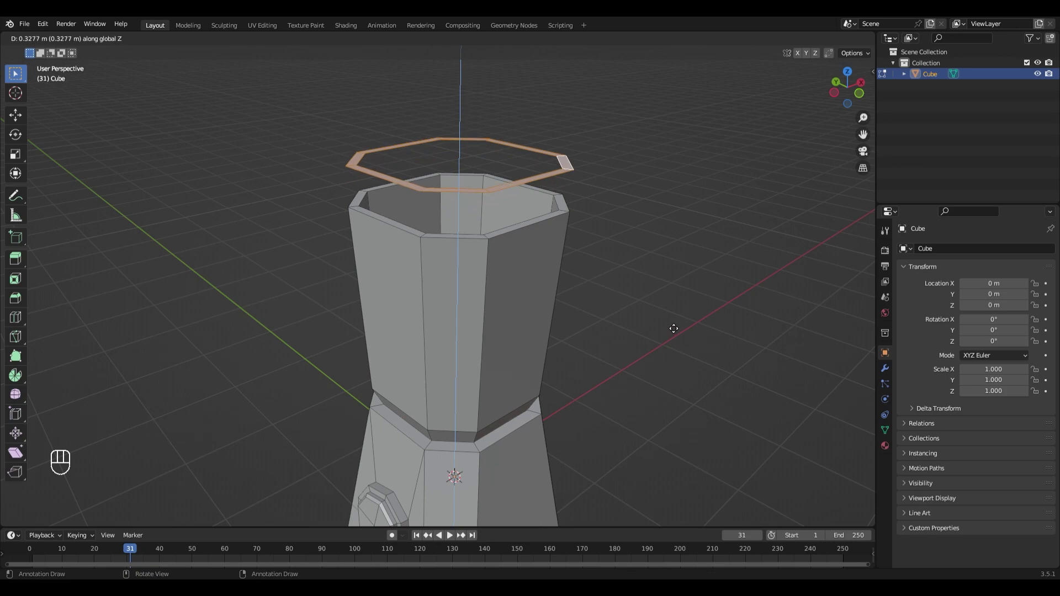
{"action": "left_click", "coordinate": [674, 328]}
{"action": "scroll", "coordinate": [670, 258], "scroll_direction": "down", "scroll_amount": 3}
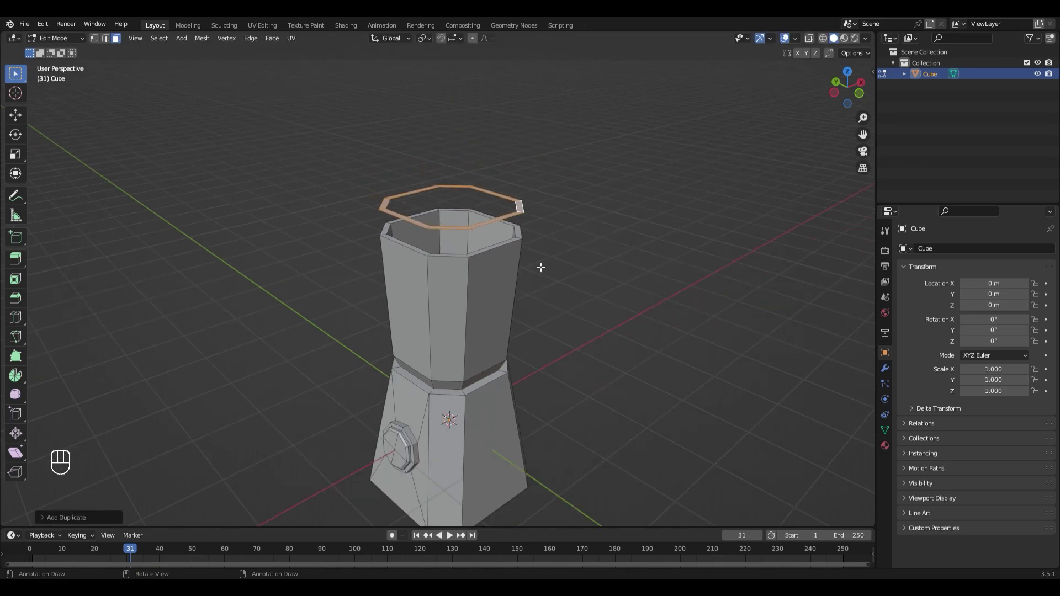
Separate the selected rim copy into its own object with P > Selection
{"action": "key", "text": "p"}
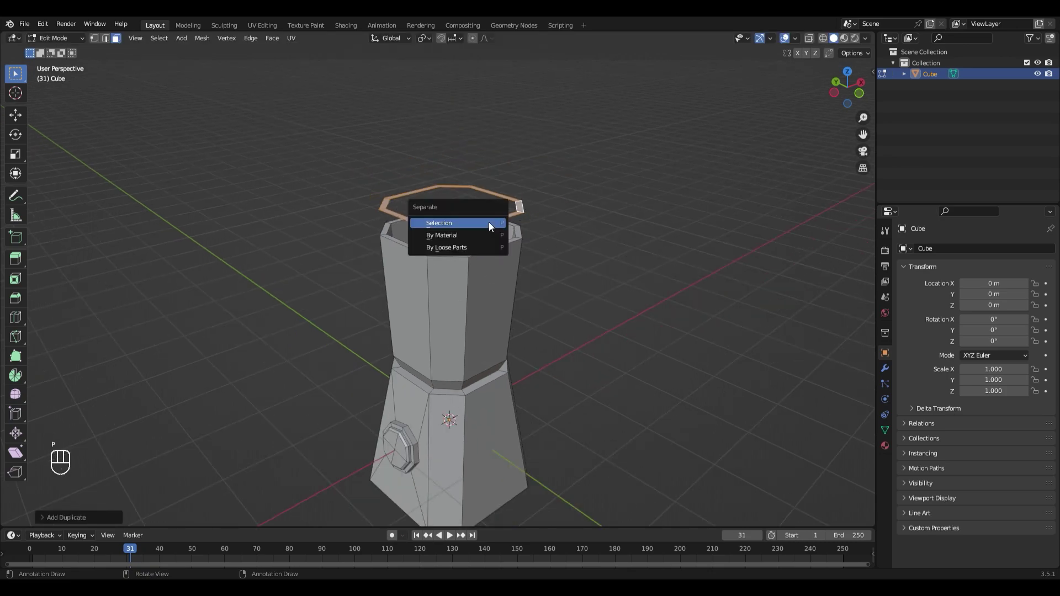
{"action": "left_click", "coordinate": [439, 223]}
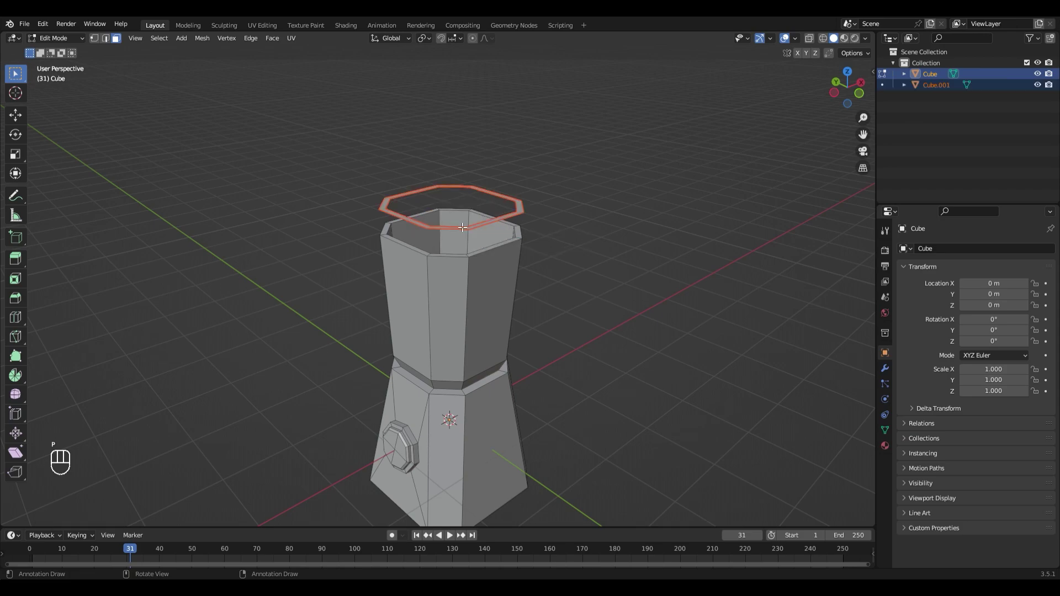
{"action": "middle_click_drag", "start_coordinate": [585, 249], "coordinate": [576, 276]}
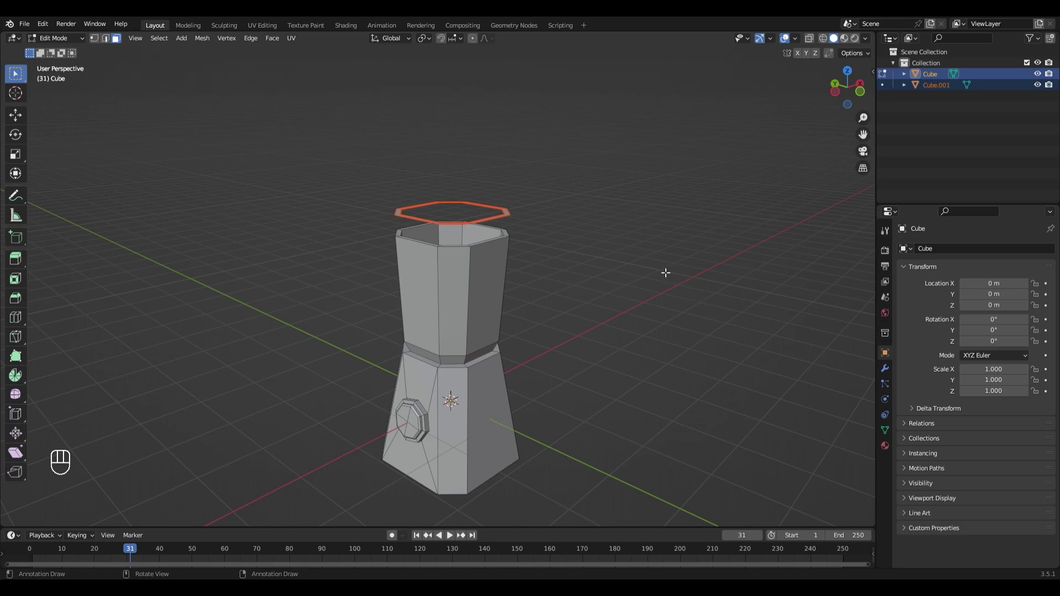
In Object Mode, select only the new Cube.001 ring object
{"action": "key", "text": "Tab"}
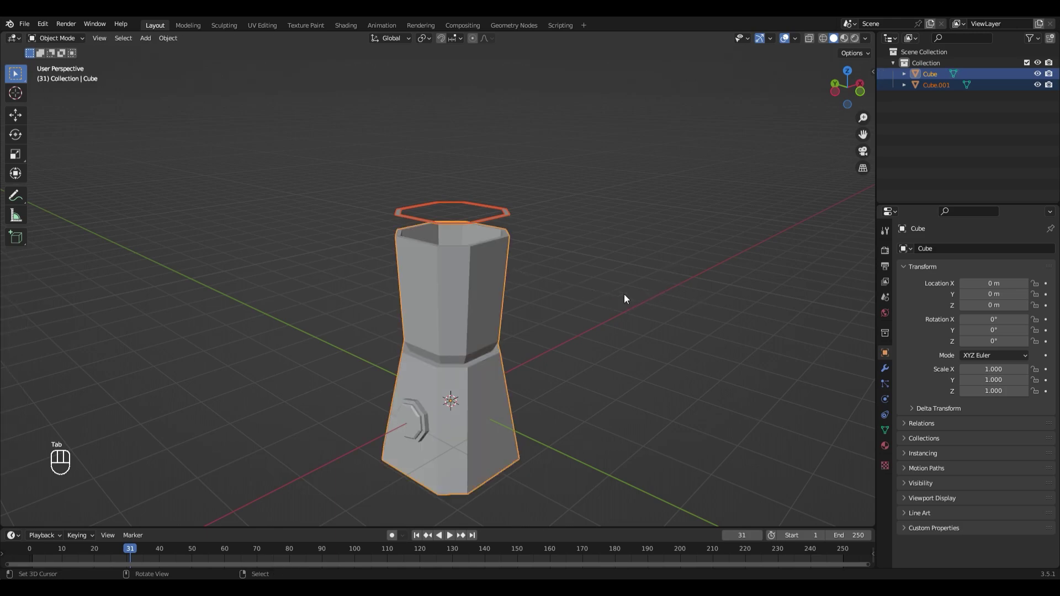
{"action": "left_click", "coordinate": [525, 215]}
{"action": "left_click", "coordinate": [503, 213]}
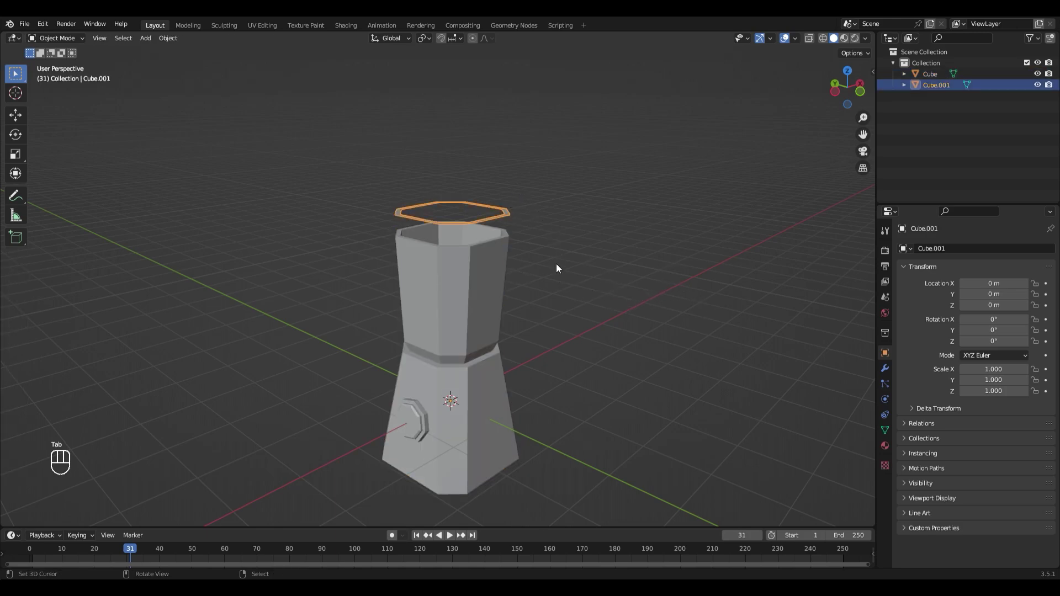
{"action": "middle_click_drag", "start_coordinate": [555, 266], "coordinate": [579, 227]}
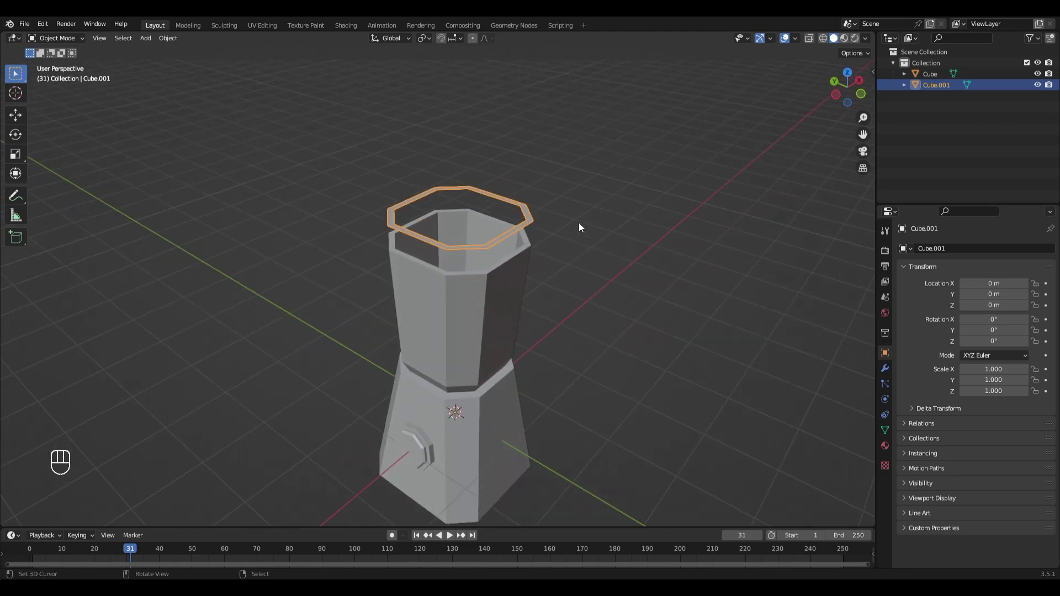
Fill the ring's top edge loop with a face and extrude it upward to give the lid thickness
{"action": "key", "text": "Tab"}
{"action": "scroll", "coordinate": [605, 206], "scroll_direction": "up", "scroll_amount": 2}
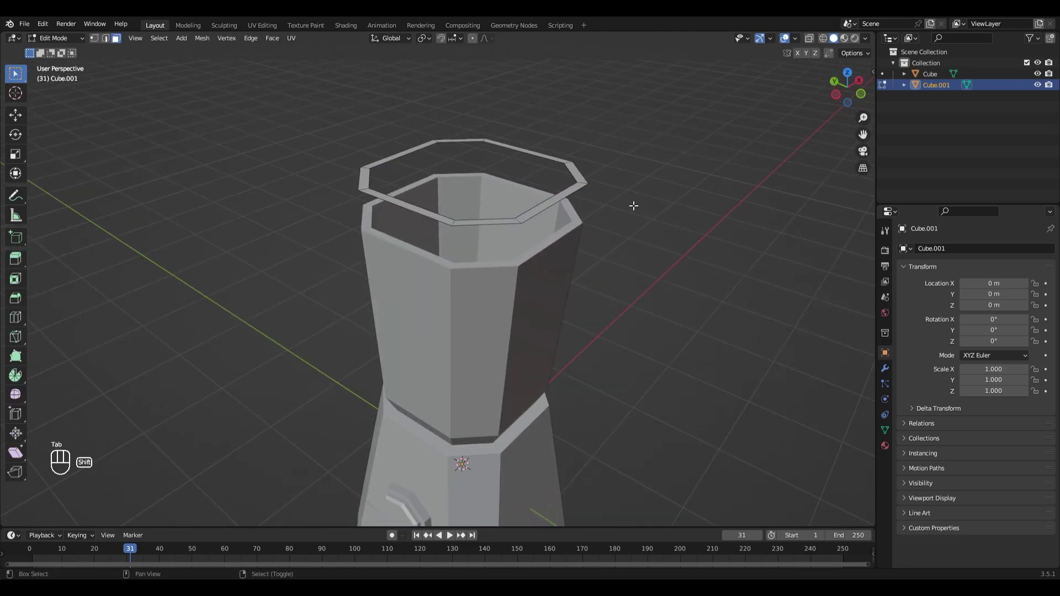
{"action": "middle_click_drag", "start_coordinate": [634, 206], "coordinate": [616, 292], "text": "shift"}
{"action": "scroll", "coordinate": [580, 308], "scroll_direction": "up", "scroll_amount": 1}
{"action": "key", "text": "2"}
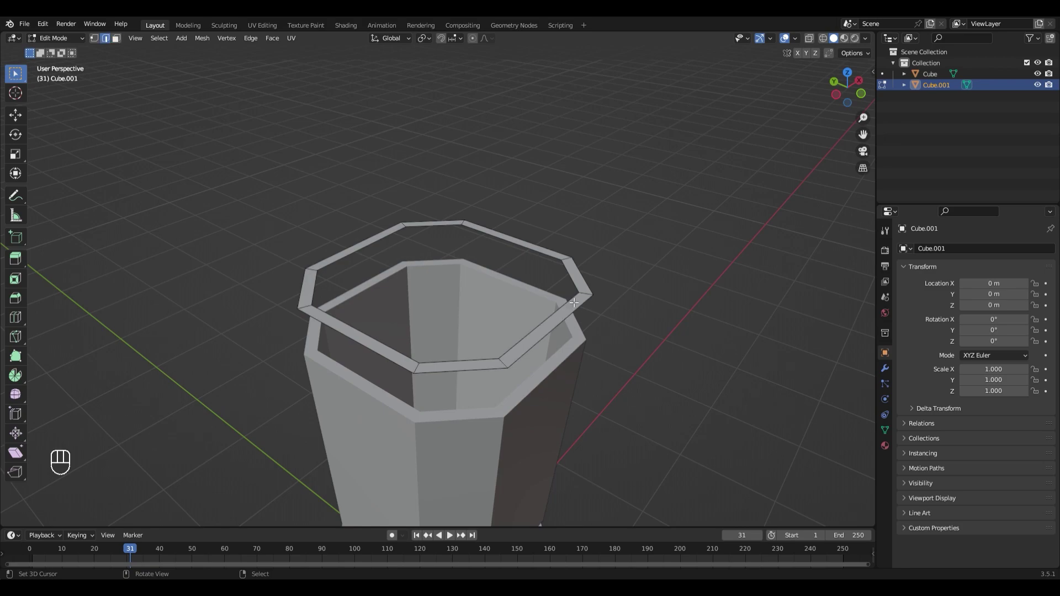
{"action": "left_click", "coordinate": [574, 303], "text": "alt"}
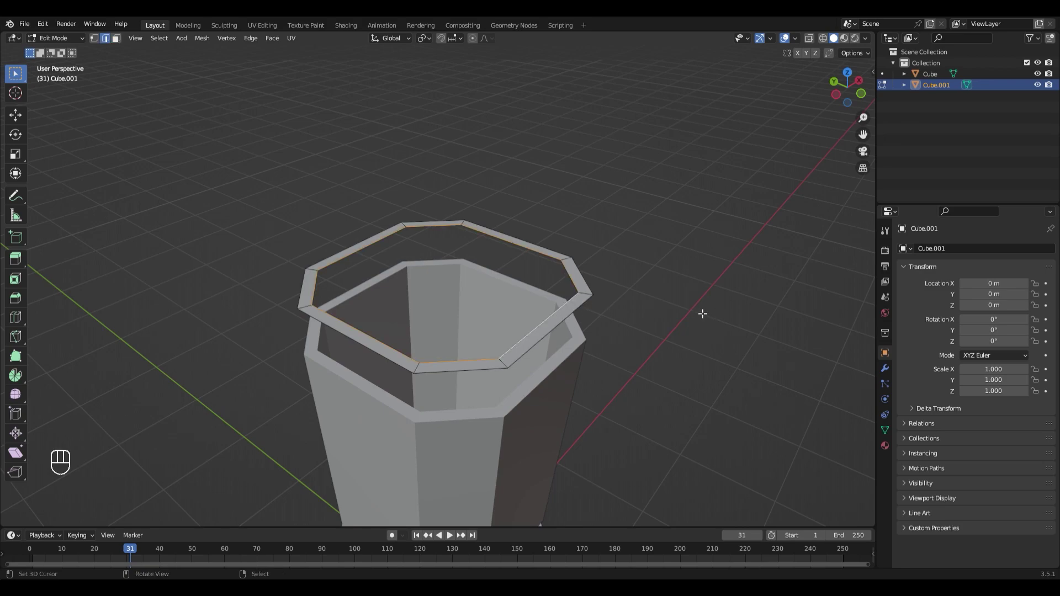
{"action": "key", "text": "f"}
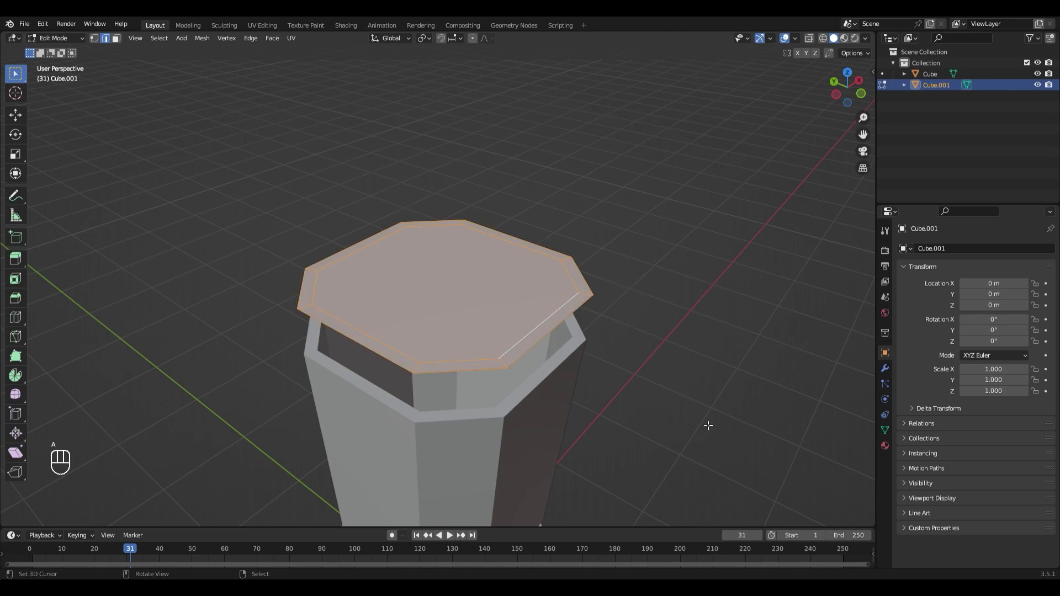
{"action": "middle_click_drag", "start_coordinate": [709, 424], "coordinate": [705, 394]}
{"action": "key", "text": "e"}
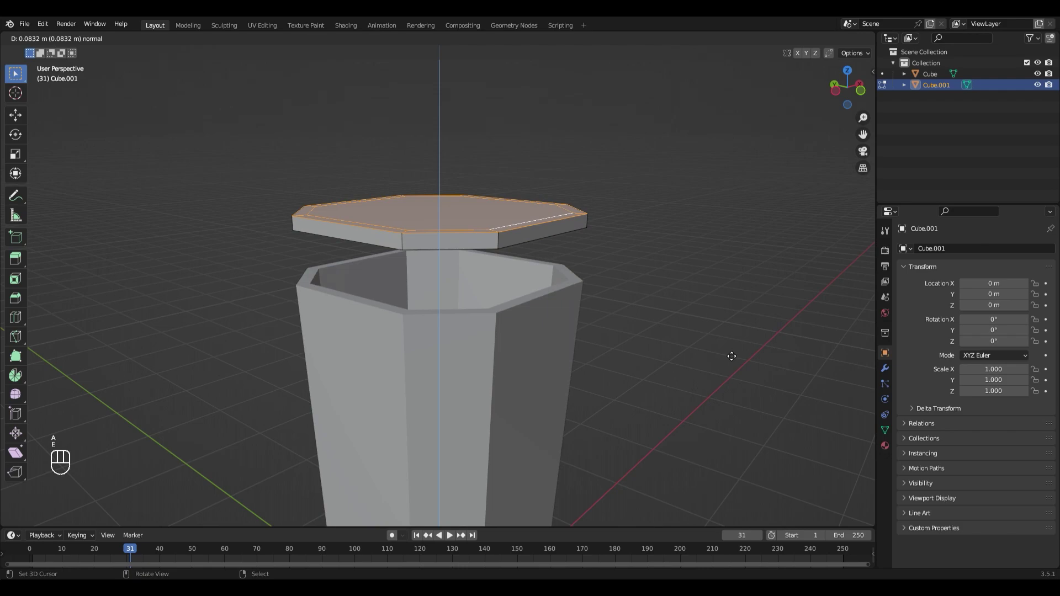
{"action": "left_click", "coordinate": [731, 356]}
Extrude the lid's underside face downward into a narrower lip that fits the jar
{"action": "middle_click_drag", "start_coordinate": [729, 355], "coordinate": [617, 206]}
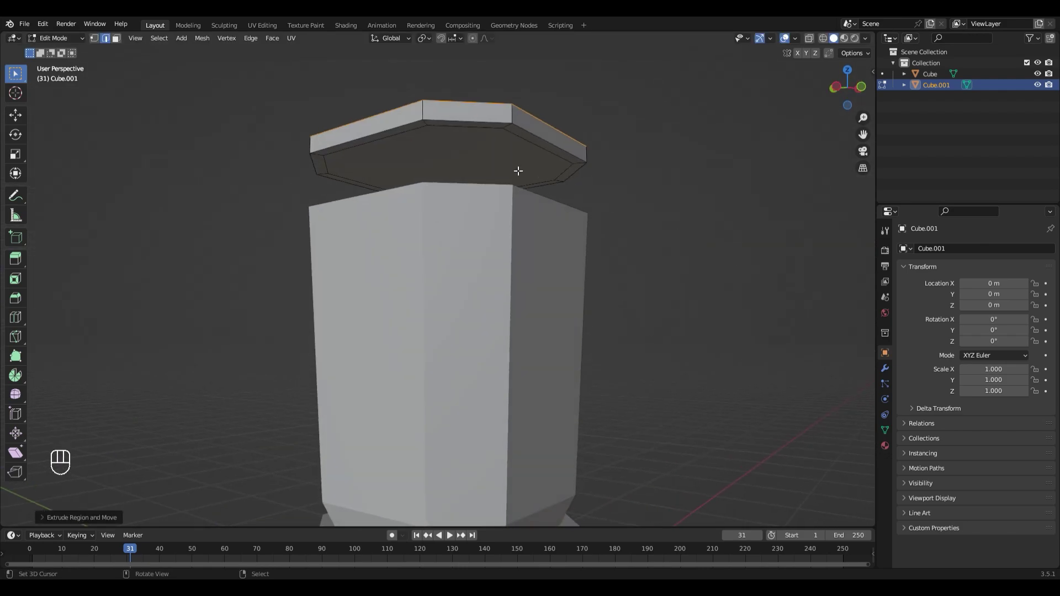
{"action": "left_click", "coordinate": [462, 157]}
{"action": "key", "text": "3"}
{"action": "left_click", "coordinate": [462, 157]}
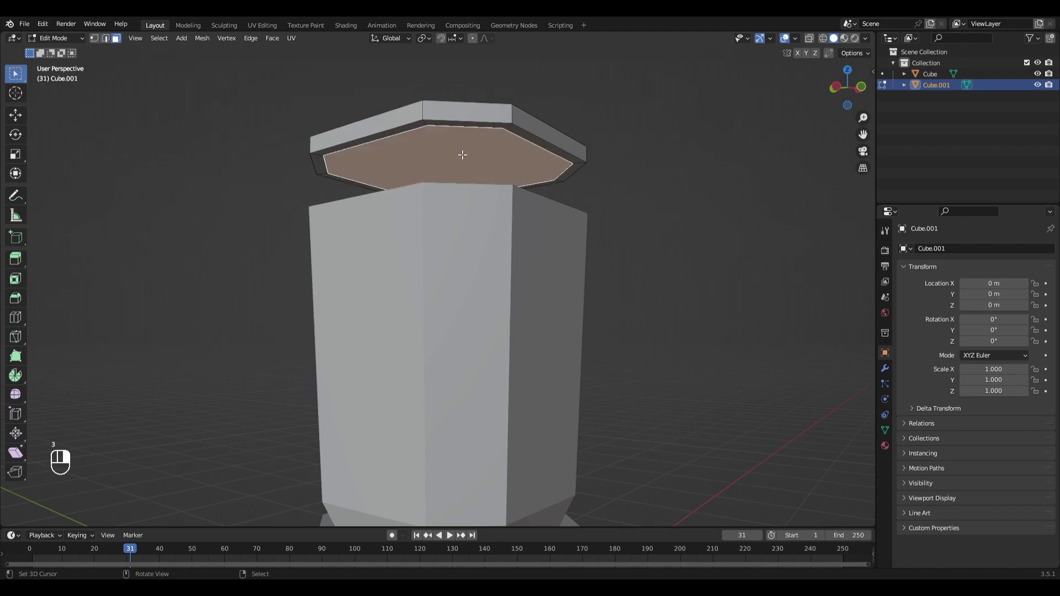
{"action": "key", "text": "e"}
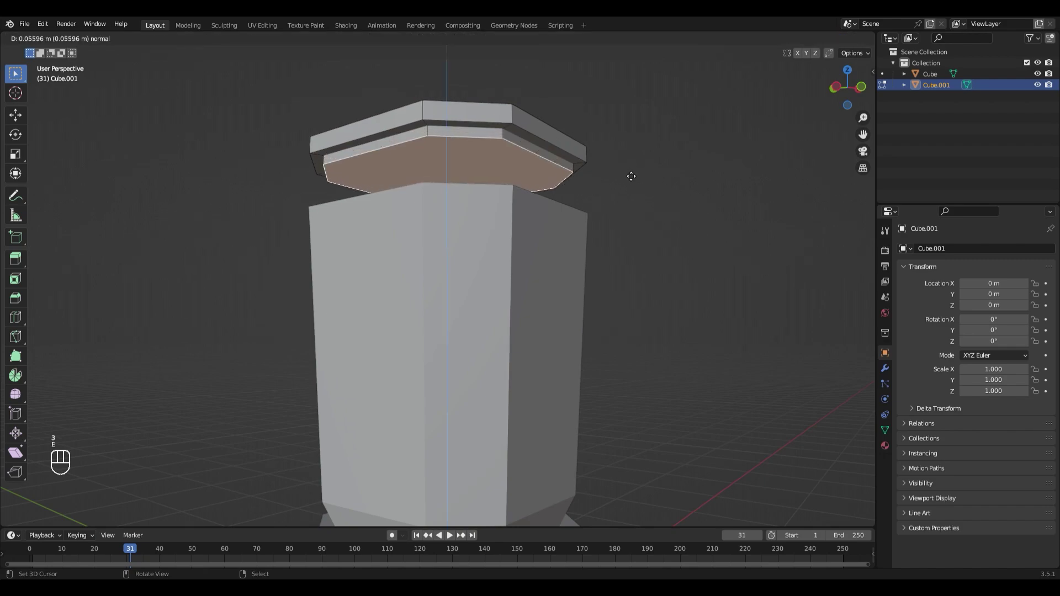
{"action": "left_click", "coordinate": [631, 172]}
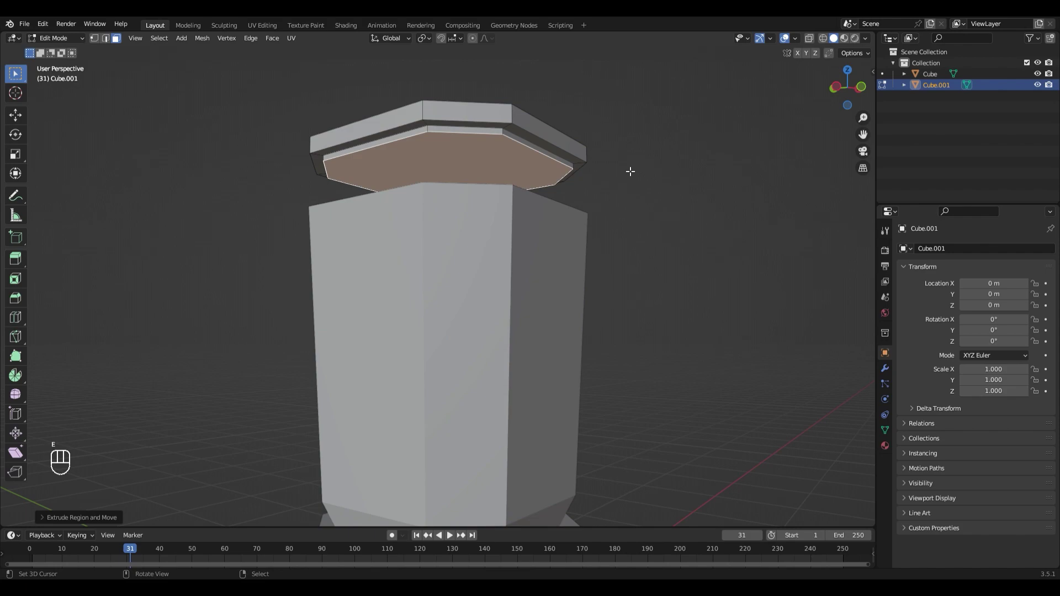
{"action": "middle_click_drag", "start_coordinate": [617, 136], "coordinate": [615, 182]}
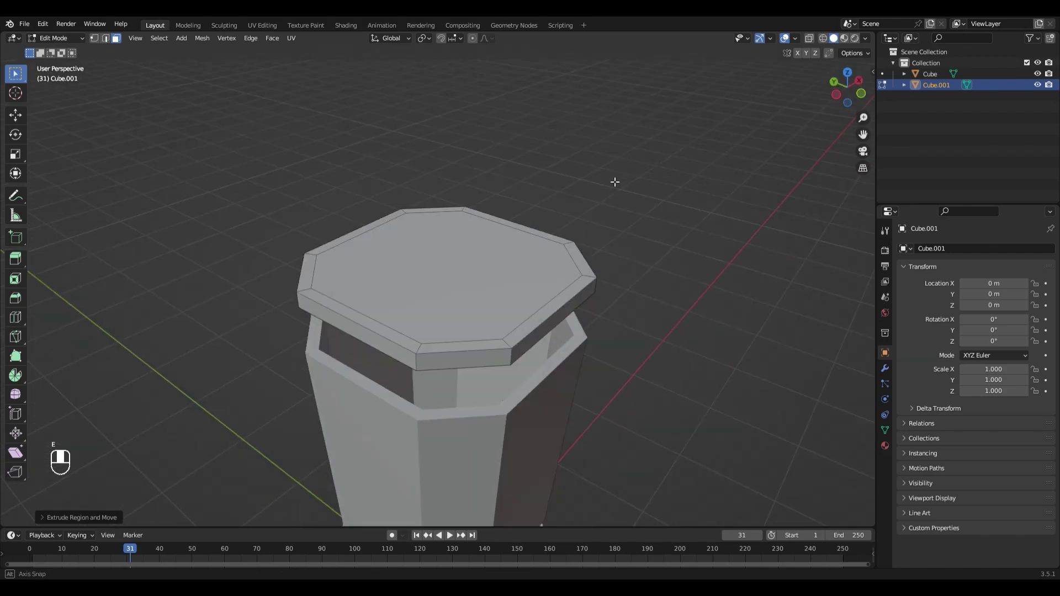
Inset the lid's top octagonal face and extrude it up into a small square knob, then leave Edit Mode
{"action": "left_click", "coordinate": [472, 271]}
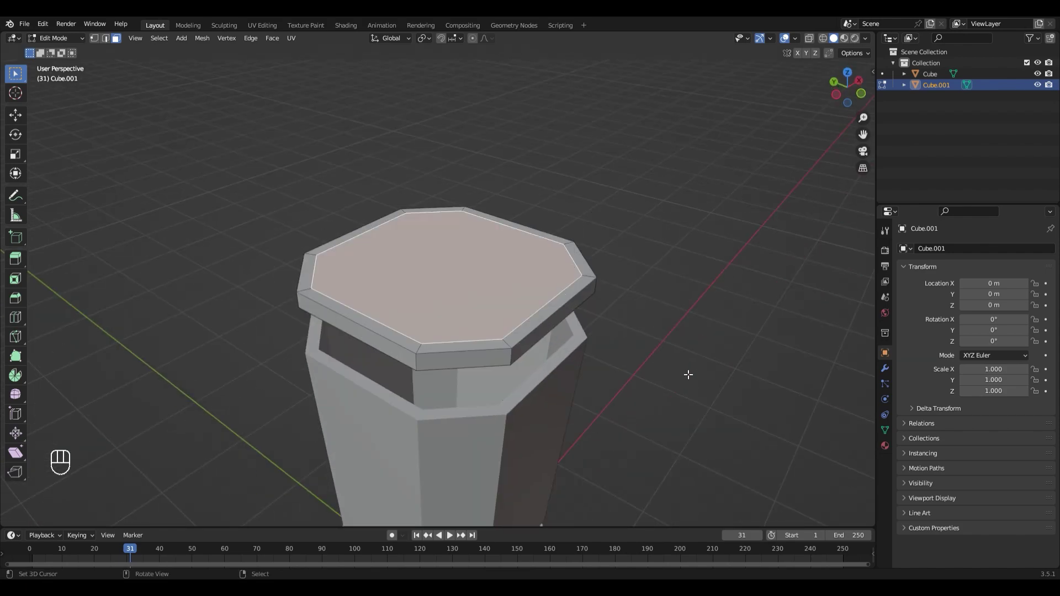
{"action": "key", "text": "i"}
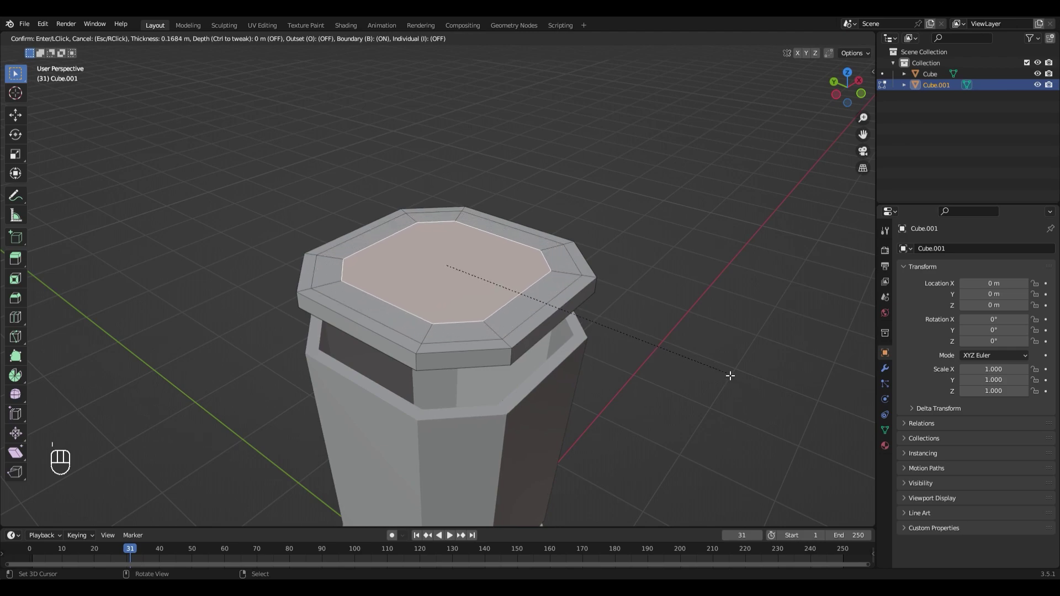
{"action": "left_click", "coordinate": [691, 367]}
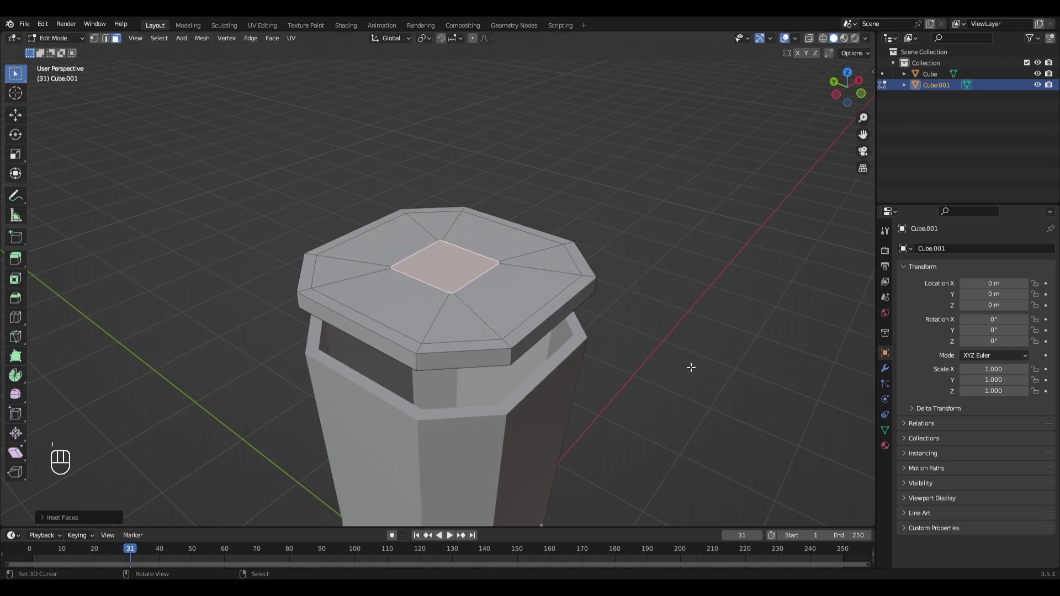
{"action": "key", "text": "e"}
{"action": "left_click", "coordinate": [698, 373]}
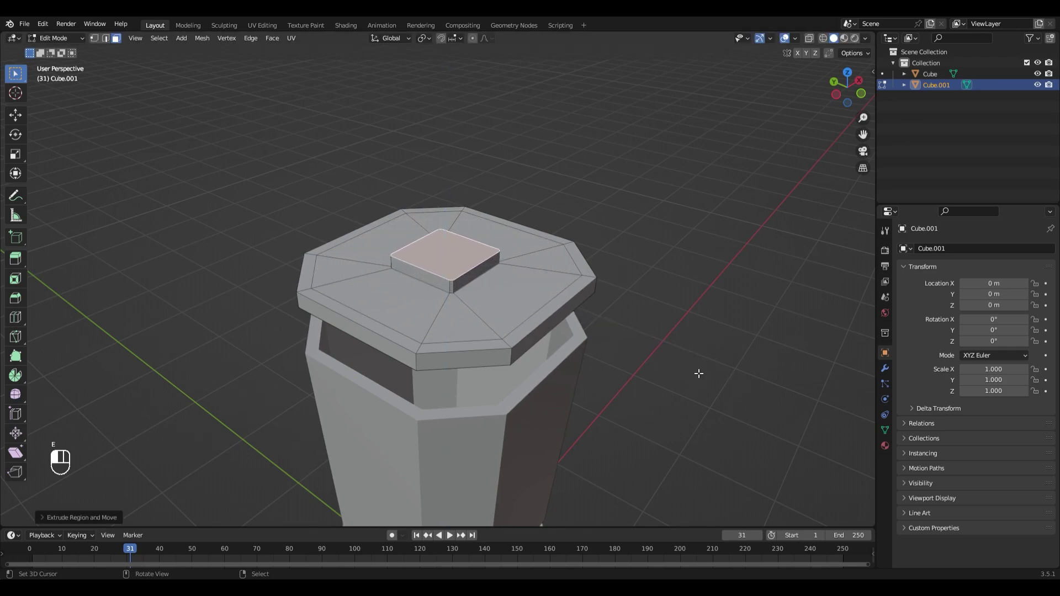
{"action": "middle_click_drag", "start_coordinate": [698, 371], "coordinate": [627, 382]}
{"action": "left_click", "coordinate": [685, 365]}
{"action": "scroll", "coordinate": [673, 365], "scroll_direction": "down", "scroll_amount": 3}
{"action": "key", "text": "Tab"}
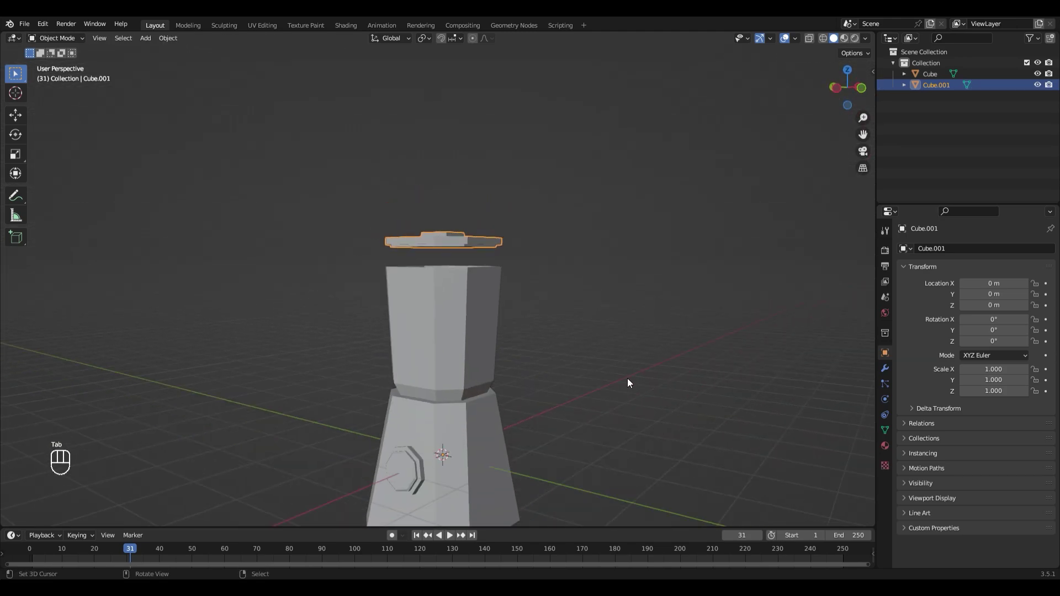
Move the lid straight down along Z toward the jar
{"action": "key", "text": "Tab"}
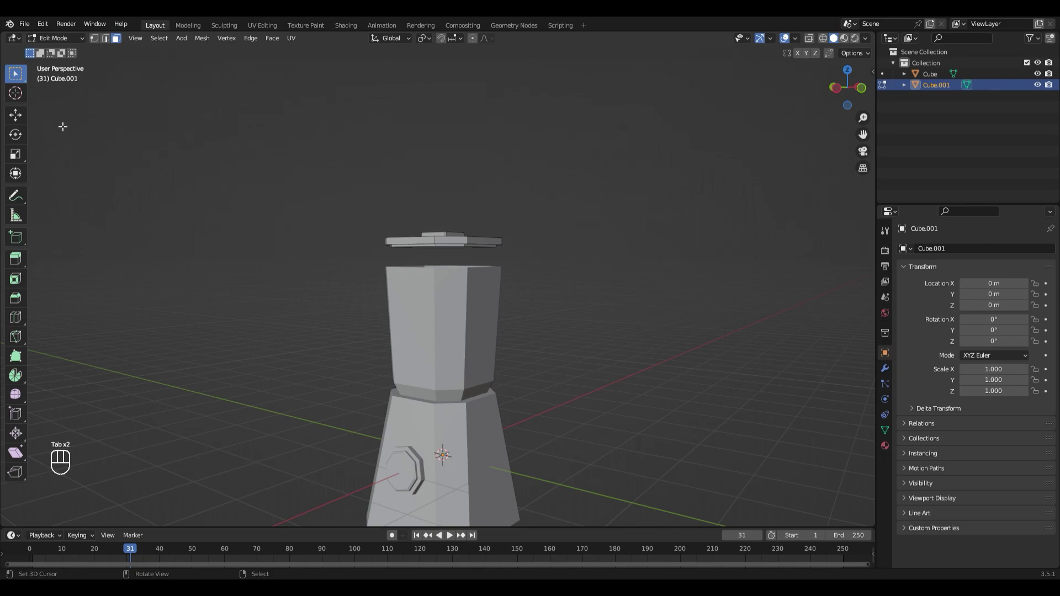
{"action": "key", "text": "Tab"}
{"action": "middle_click_drag", "start_coordinate": [576, 283], "coordinate": [561, 221]}
{"action": "key", "text": "Escape"}
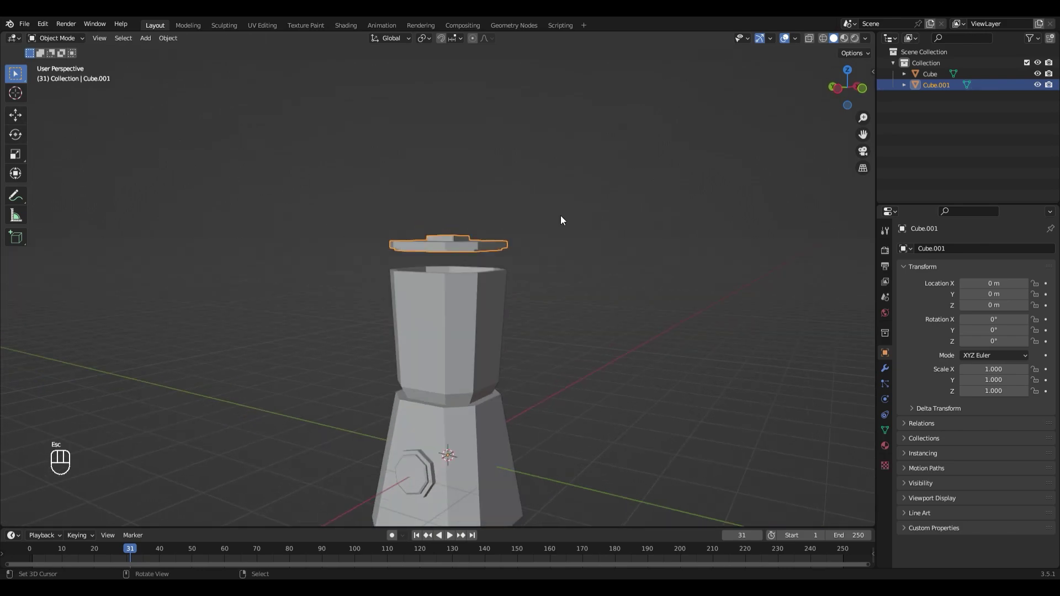
{"action": "key", "text": "g"}
{"action": "key", "text": "z"}
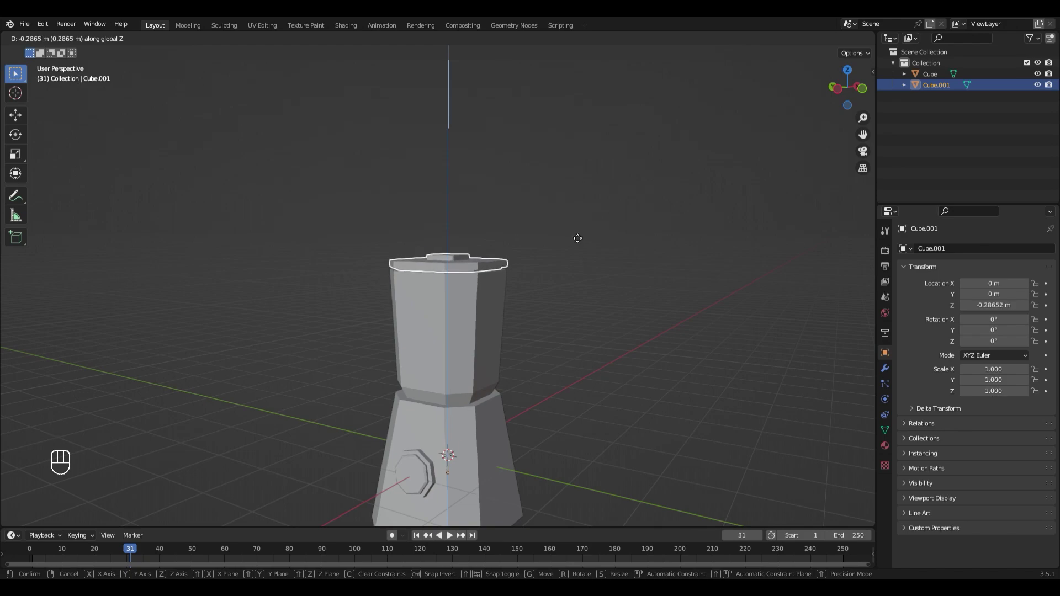
{"action": "left_click", "coordinate": [574, 236]}
{"action": "scroll", "coordinate": [578, 241], "scroll_direction": "up", "scroll_amount": 3}
{"action": "scroll", "coordinate": [607, 255], "scroll_direction": "up", "scroll_amount": 3}
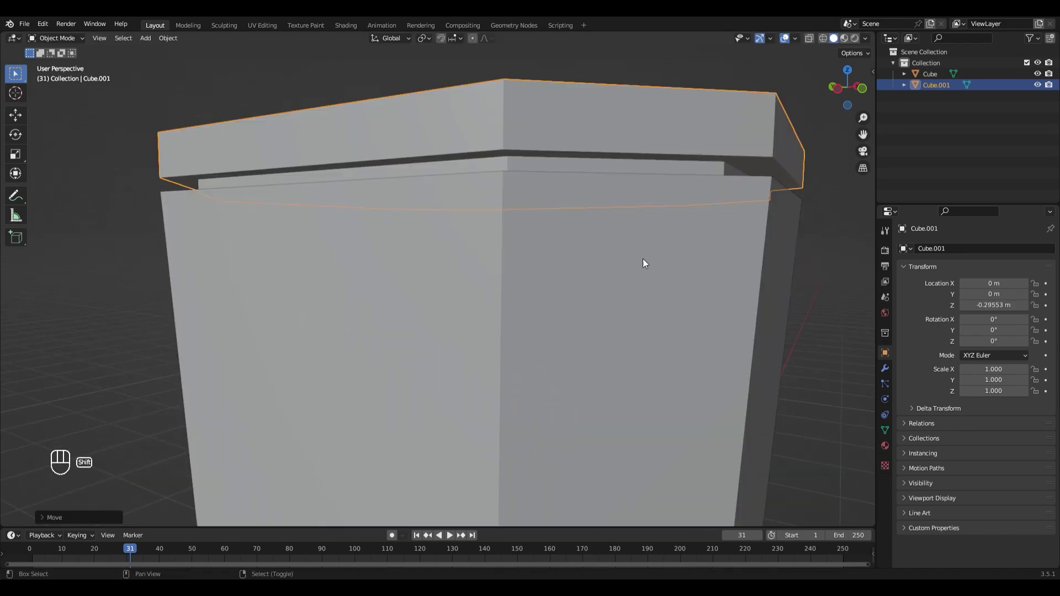
{"action": "scroll", "coordinate": [643, 258], "scroll_direction": "down", "scroll_amount": 1}
Fine-tune the lid's height along Z so it rests on the jar rim at -0.32204 m
{"action": "key", "text": "g"}
{"action": "key", "text": "z"}
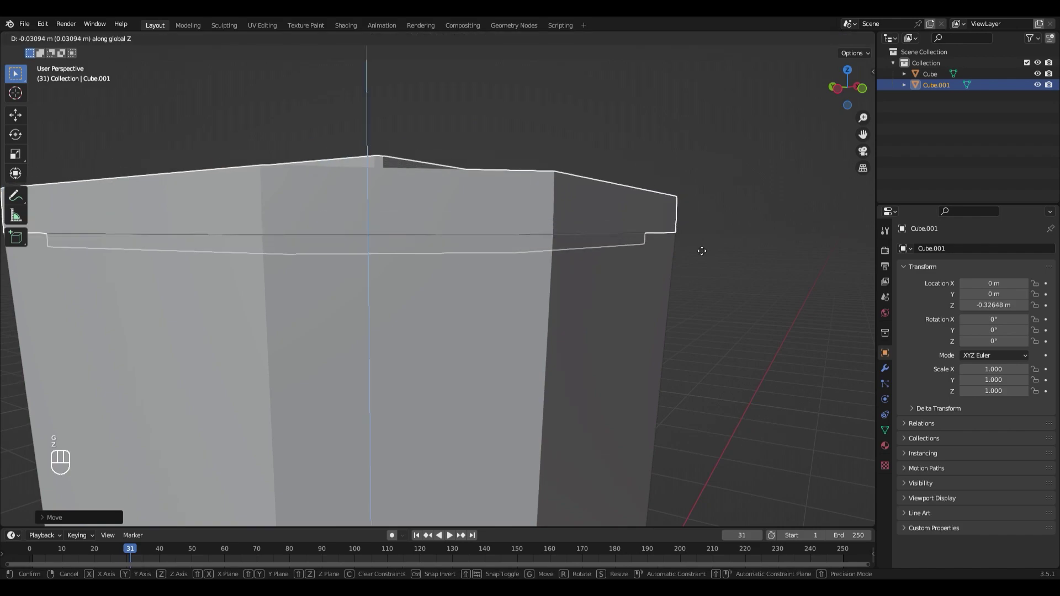
{"action": "left_click", "coordinate": [697, 246]}
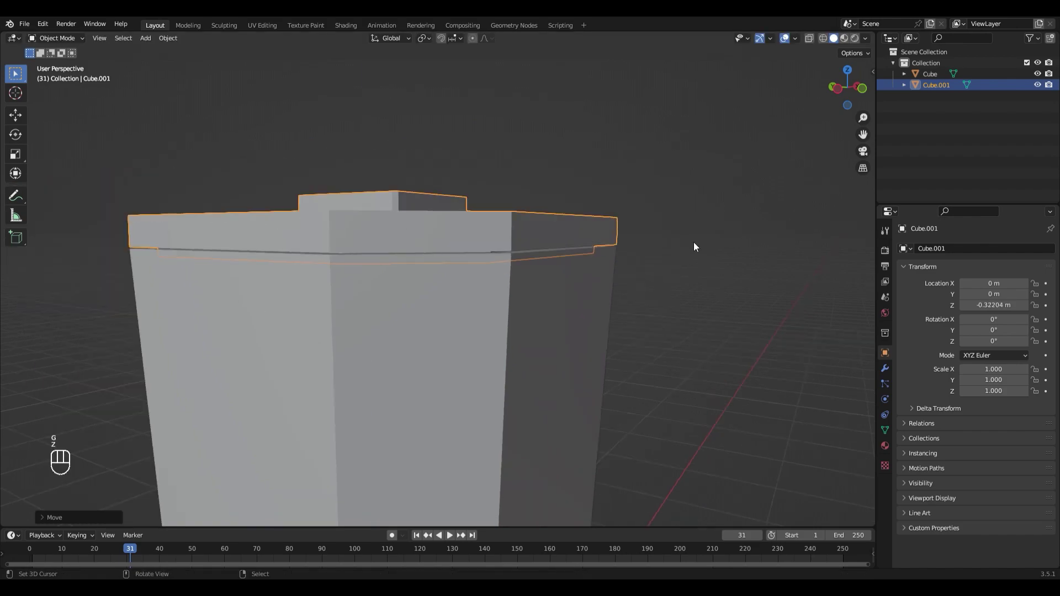
{"action": "scroll", "coordinate": [636, 236], "scroll_direction": "down", "scroll_amount": 4}
{"action": "left_click", "coordinate": [633, 240]}
{"action": "scroll", "coordinate": [607, 332], "scroll_direction": "down", "scroll_amount": 2}
{"action": "scroll", "coordinate": [565, 406], "scroll_direction": "up", "scroll_amount": 2}
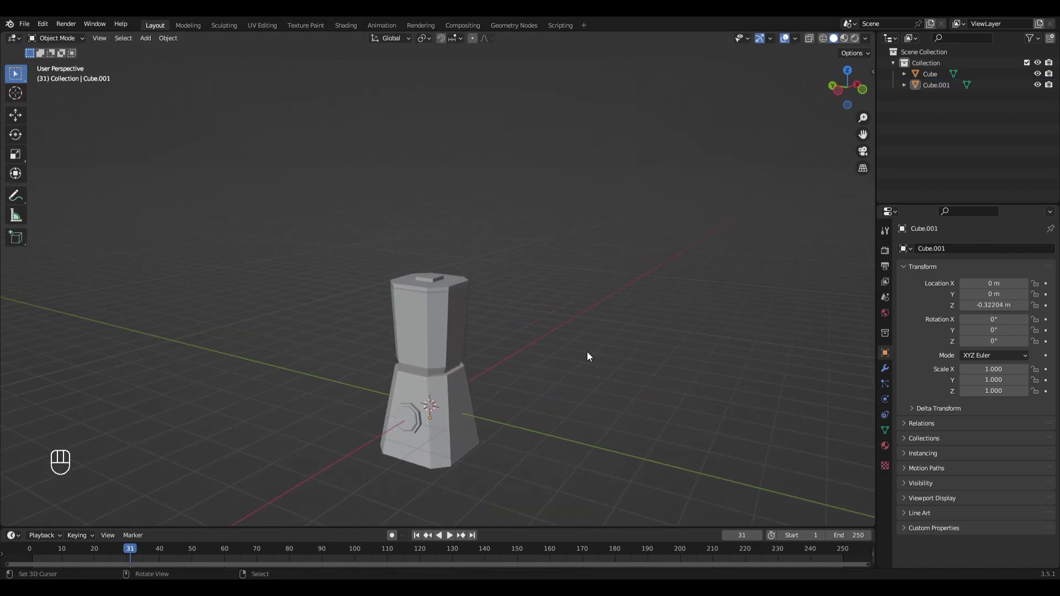
{"action": "middle_click_drag", "start_coordinate": [573, 393], "coordinate": [593, 346], "text": "shift"}
{"action": "scroll", "coordinate": [561, 353], "scroll_direction": "up", "scroll_amount": 1}
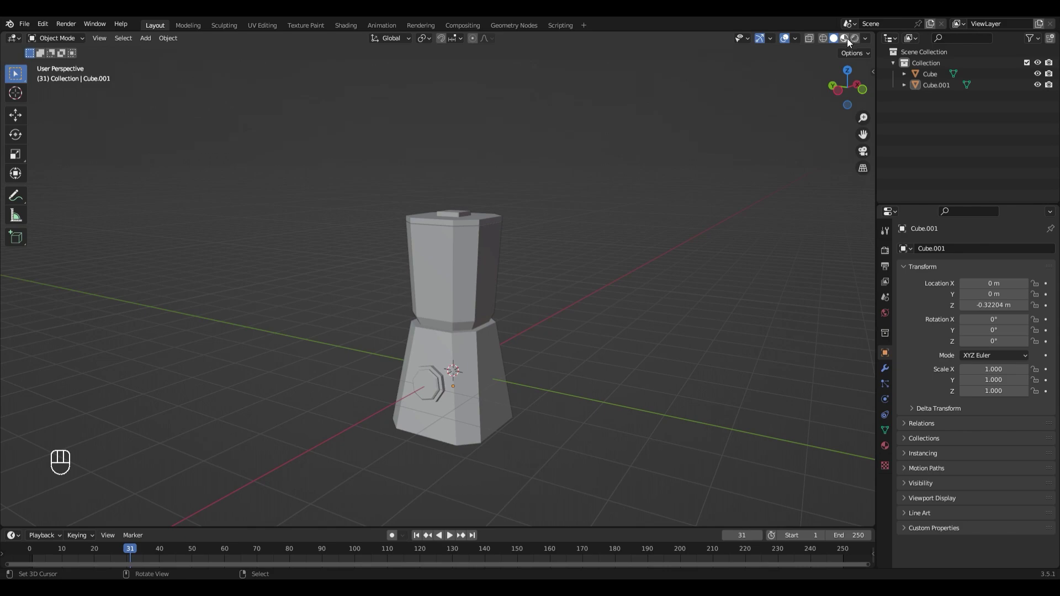
Switch the viewport to Material Preview and set rendering to Cycles with the GPU Compute device
{"action": "key", "text": "z"}
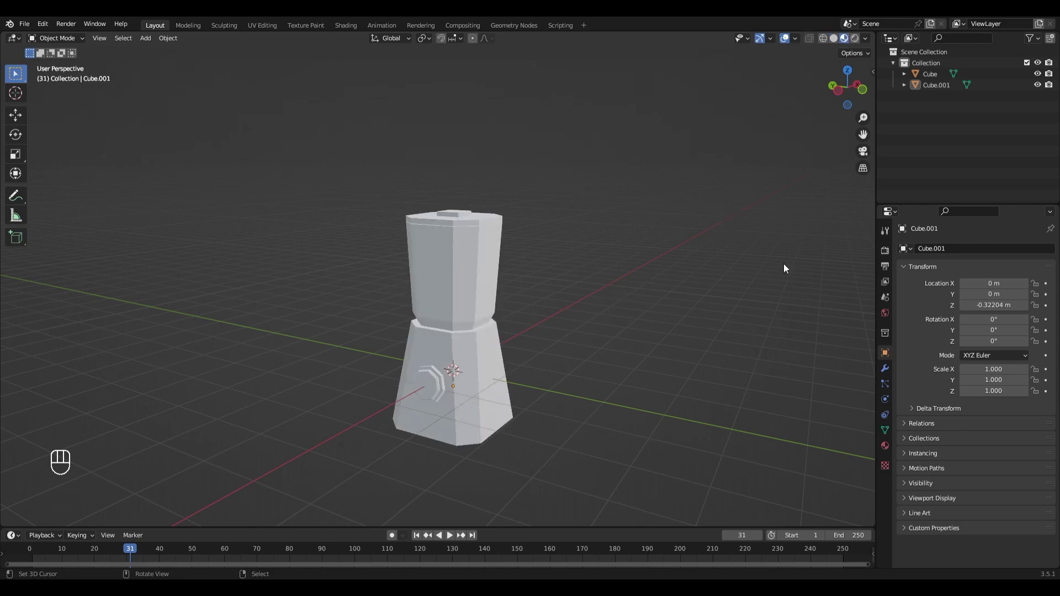
{"action": "left_click", "coordinate": [885, 250]}
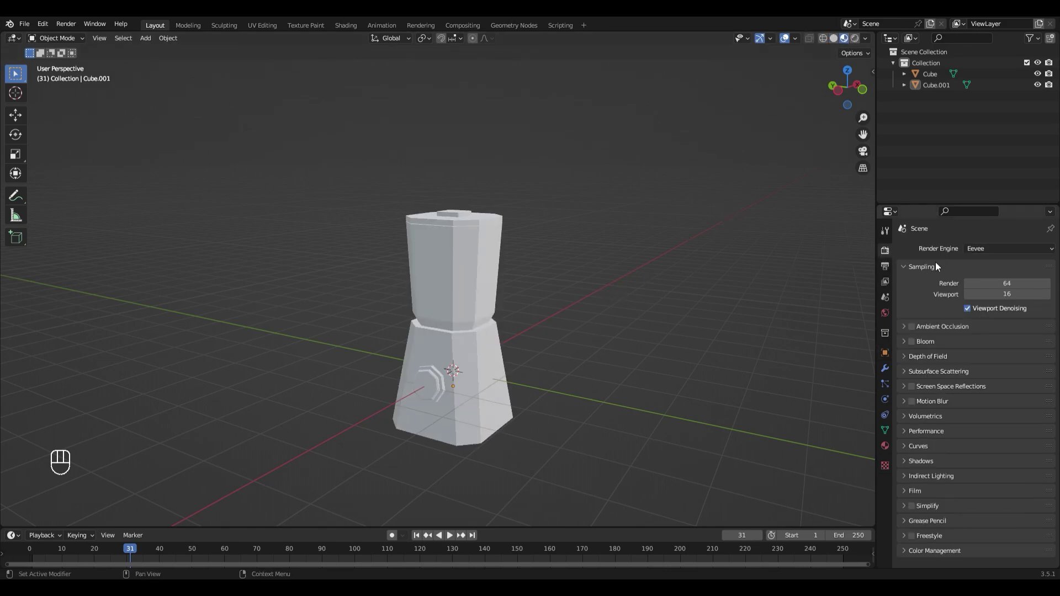
{"action": "left_click", "coordinate": [988, 250]}
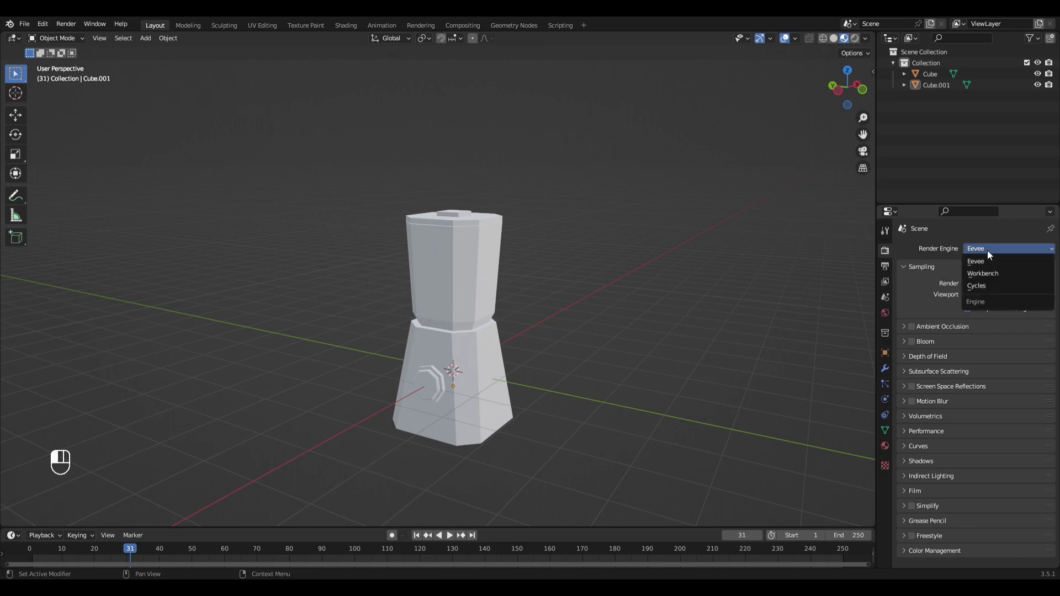
{"action": "left_click", "coordinate": [986, 286]}
{"action": "left_click", "coordinate": [988, 274]}
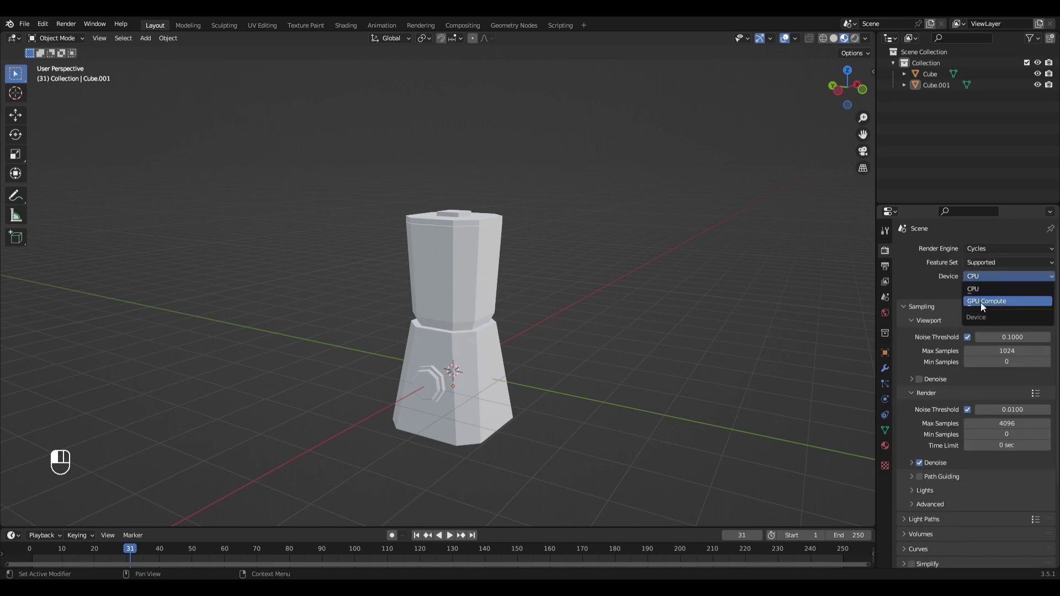
{"action": "left_click", "coordinate": [981, 302]}
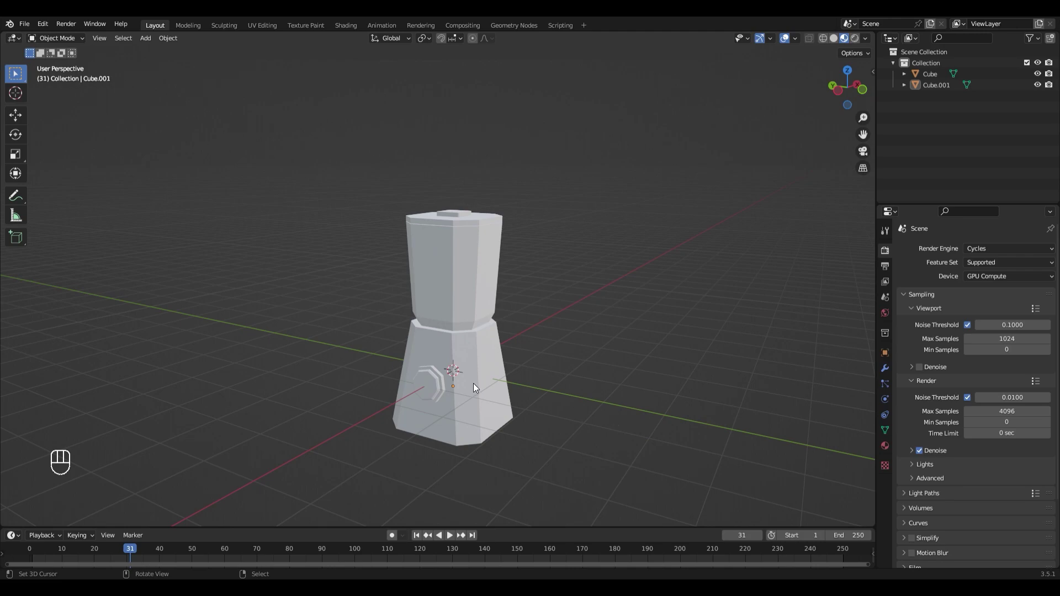
{"action": "left_click", "coordinate": [457, 344]}
Select the entire body mesh and give it a new Material.001 with a near-black base colour
{"action": "middle_click_drag", "start_coordinate": [536, 356], "coordinate": [555, 343]}
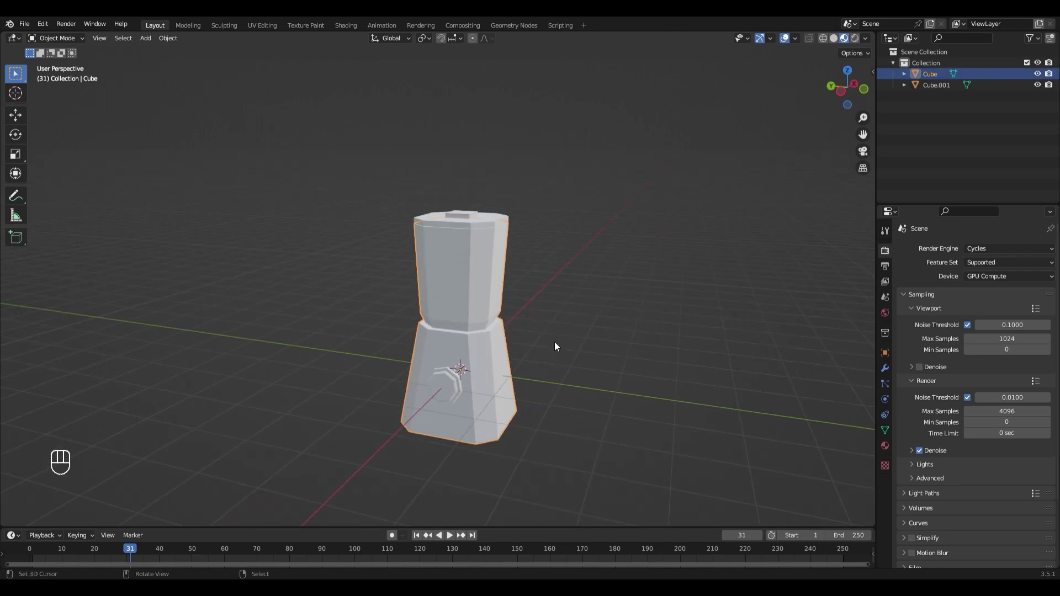
{"action": "scroll", "coordinate": [596, 391], "scroll_direction": "up", "scroll_amount": 4}
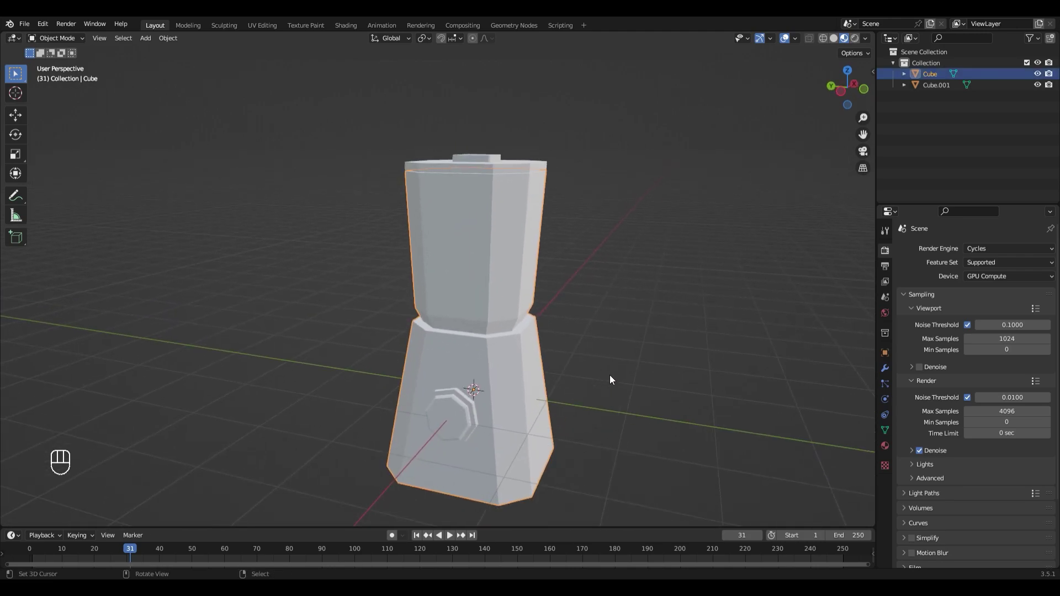
{"action": "key", "text": "Tab"}
{"action": "middle_click_drag", "start_coordinate": [610, 386], "coordinate": [635, 381]}
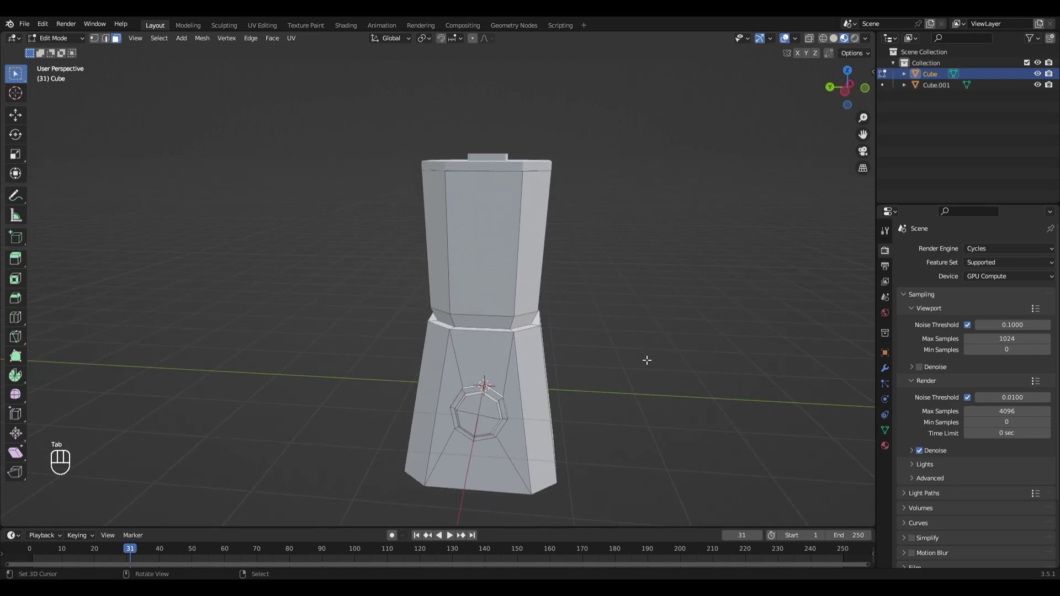
{"action": "key", "text": "a"}
{"action": "left_click", "coordinate": [886, 445]}
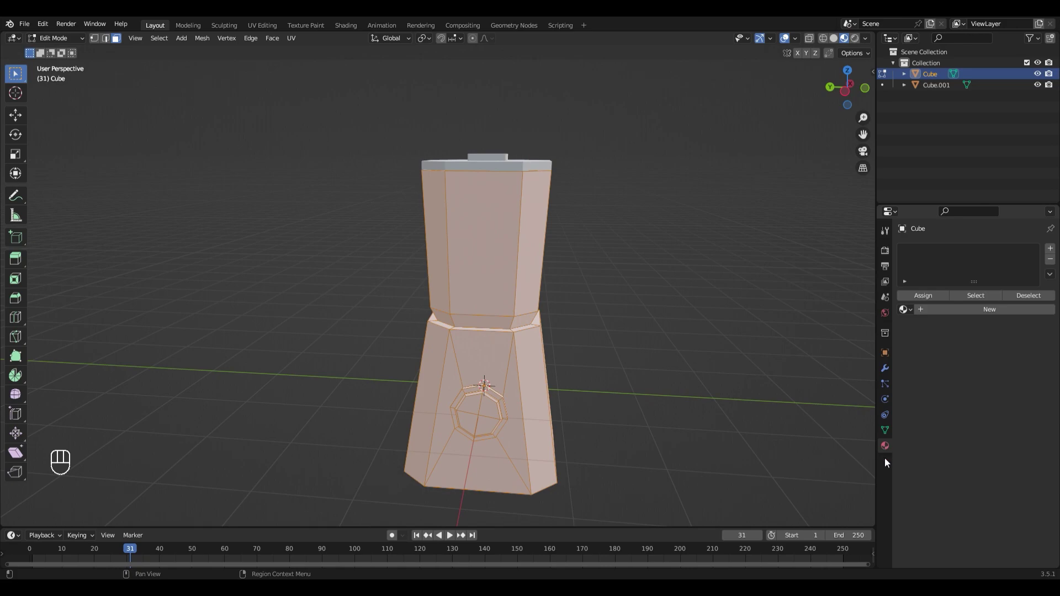
{"action": "left_click", "coordinate": [975, 311]}
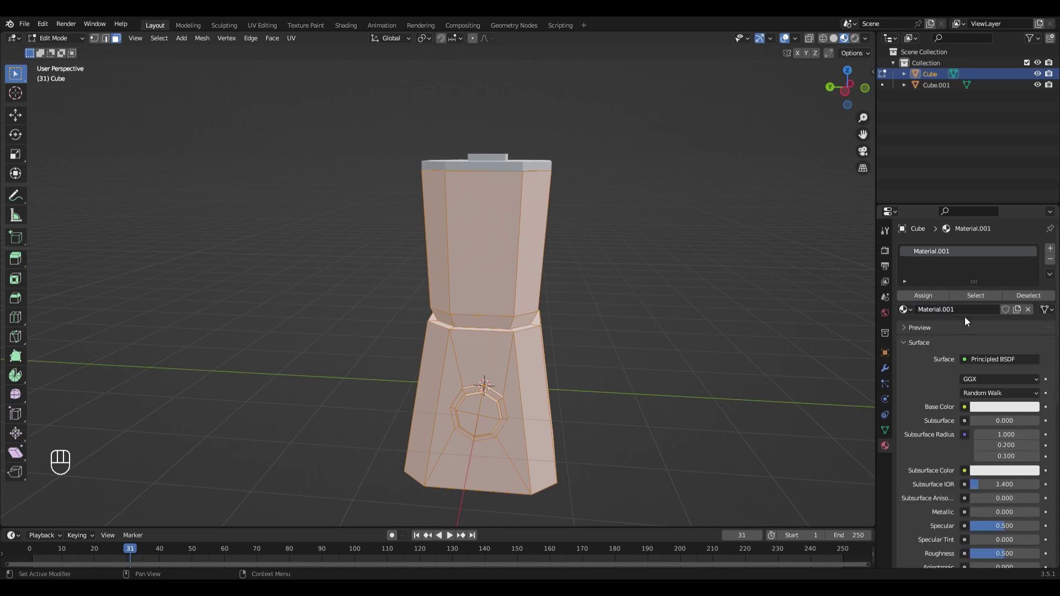
{"action": "left_click", "coordinate": [987, 405]}
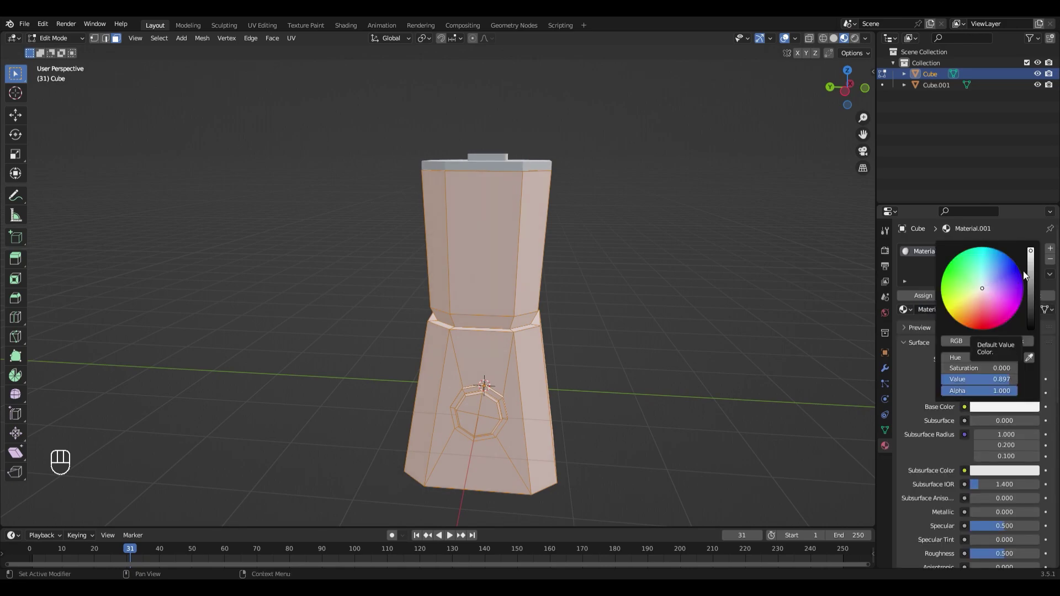
{"action": "left_click_drag", "start_coordinate": [1033, 254], "coordinate": [1030, 305]}
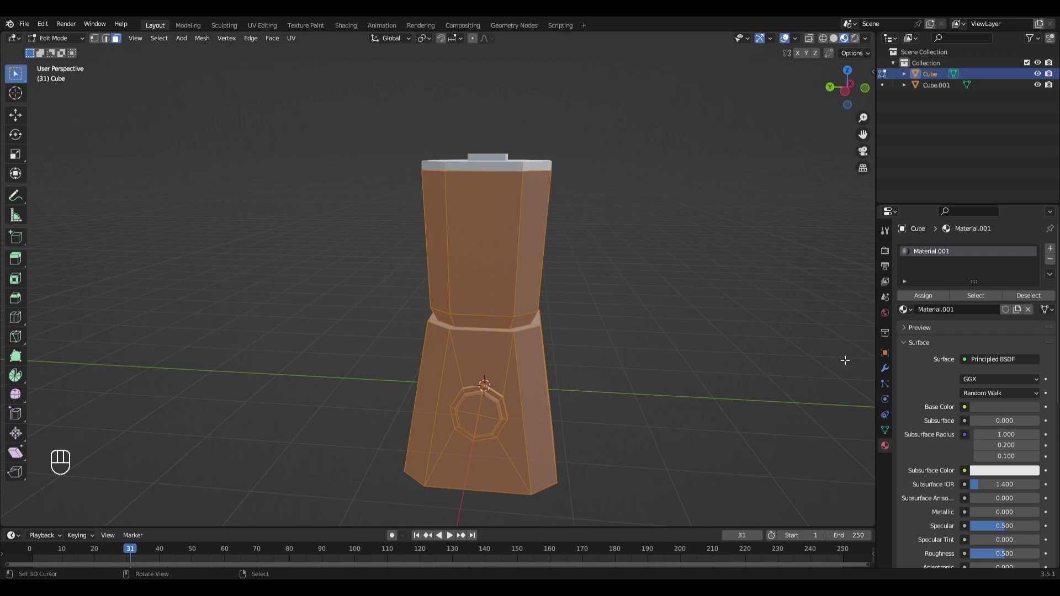
{"action": "scroll", "coordinate": [674, 407], "scroll_direction": "up", "scroll_amount": 3}
{"action": "middle_click_drag", "start_coordinate": [674, 407], "coordinate": [606, 340]}
Give the two face rings around the button a new near-black material in a second slot
{"action": "left_click", "coordinate": [619, 313]}
{"action": "scroll", "coordinate": [631, 319], "scroll_direction": "up", "scroll_amount": 3}
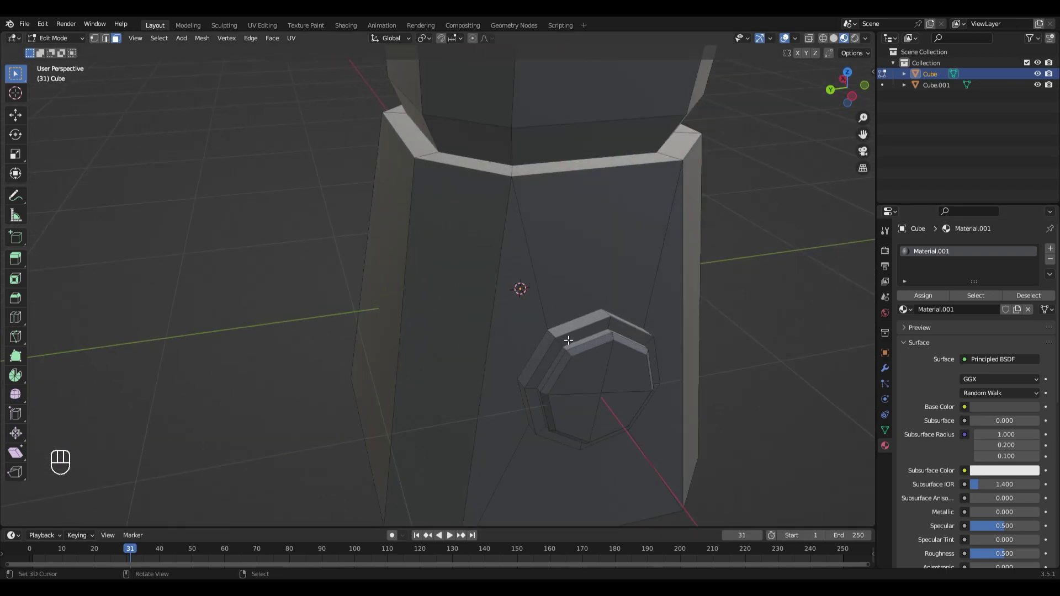
{"action": "key", "text": "alt"}
{"action": "left_click", "coordinate": [557, 337], "text": "alt"}
{"action": "key", "text": "shift"}
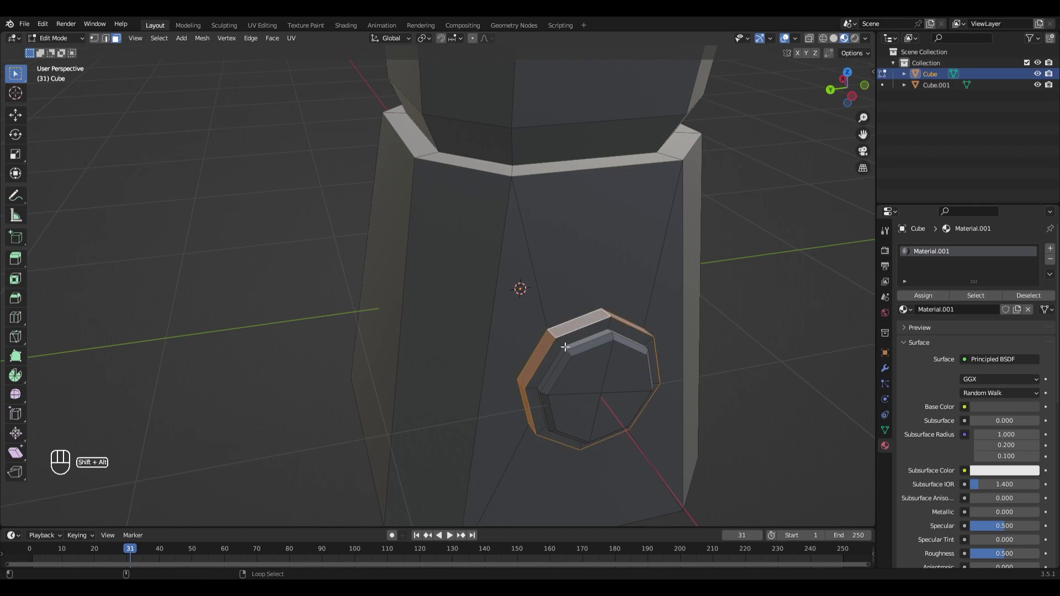
{"action": "left_click", "coordinate": [566, 347], "text": "alt+shift"}
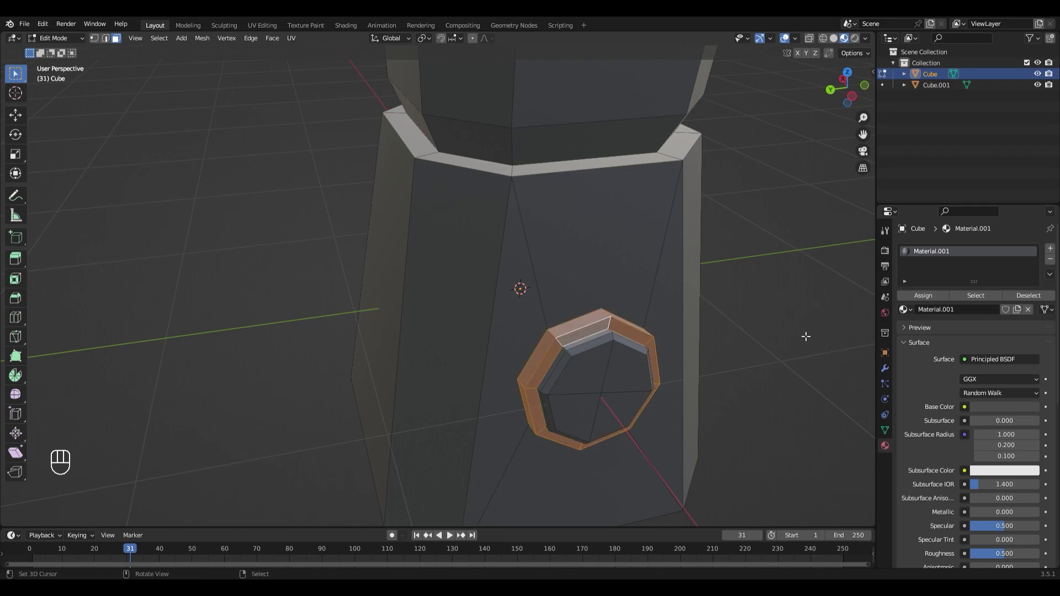
{"action": "left_click", "coordinate": [1050, 248]}
{"action": "left_click", "coordinate": [958, 326]}
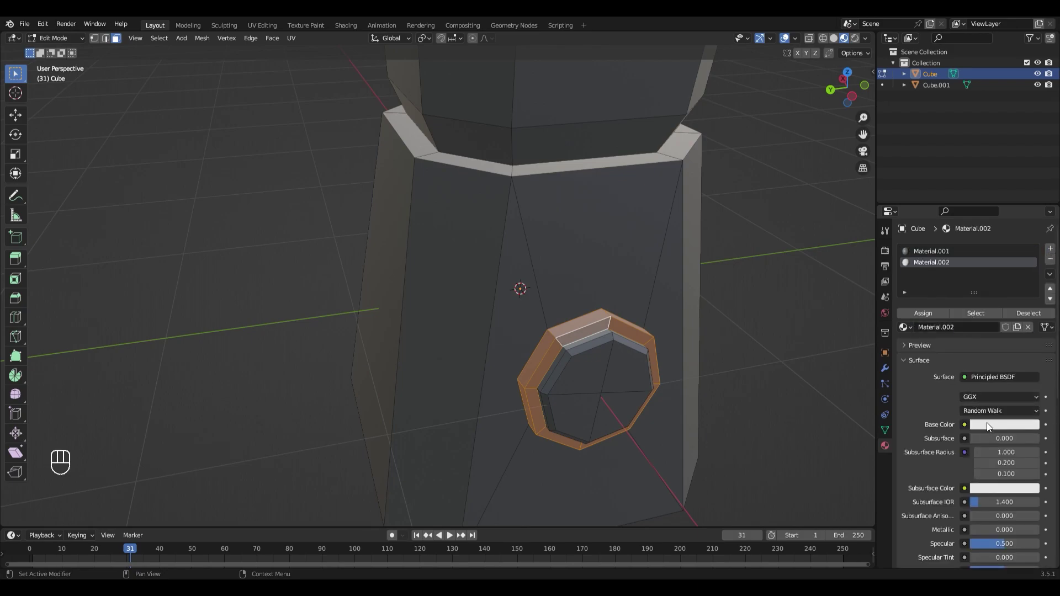
{"action": "left_click", "coordinate": [1005, 425]}
{"action": "left_click_drag", "start_coordinate": [1031, 272], "coordinate": [1031, 341]}
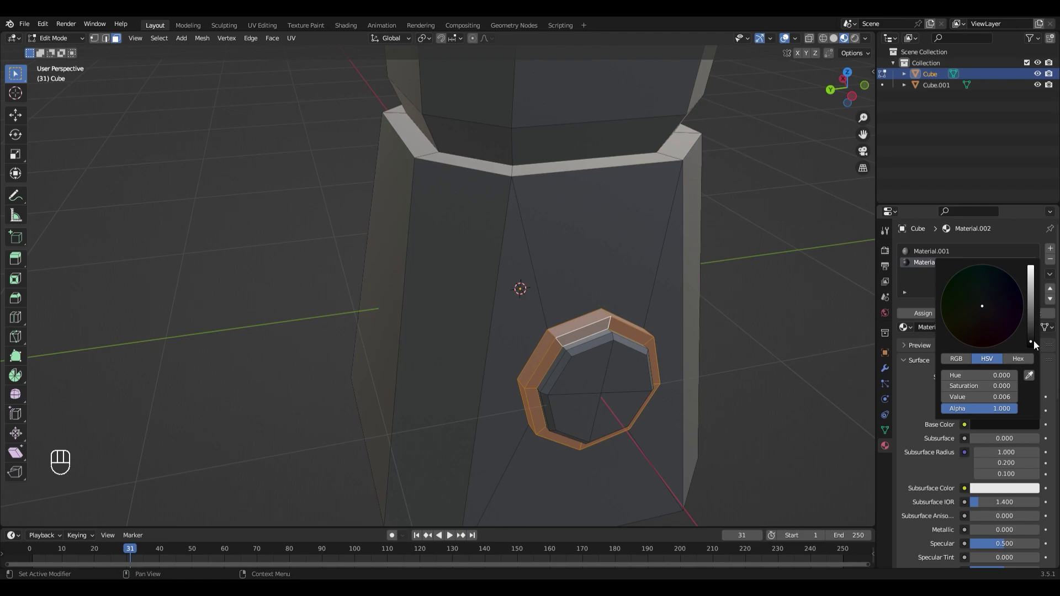
{"action": "left_click", "coordinate": [919, 314]}
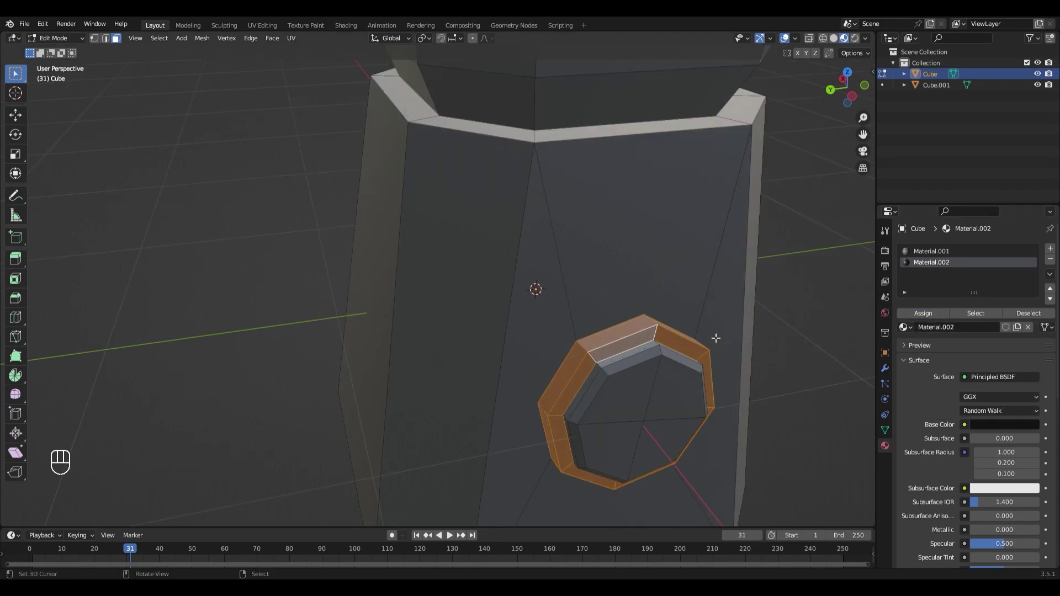
{"action": "key", "text": "alt+a"}
Select the button's two face rings plus its four inner faces
{"action": "middle_click_drag", "start_coordinate": [699, 346], "coordinate": [531, 305]}
{"action": "left_click", "coordinate": [507, 303], "text": "alt"}
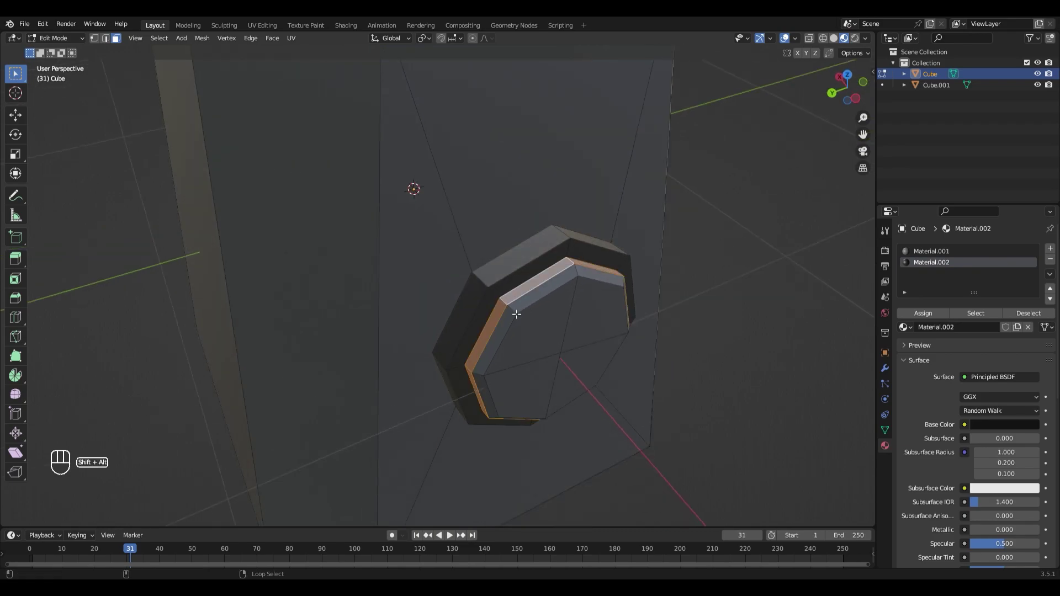
{"action": "left_click", "coordinate": [517, 313], "text": "alt+shift"}
{"action": "left_click", "coordinate": [548, 362], "text": "shift"}
{"action": "left_click", "coordinate": [517, 397], "text": "shift"}
{"action": "left_click", "coordinate": [586, 375], "text": "shift"}
{"action": "left_click", "coordinate": [602, 313], "text": "shift"}
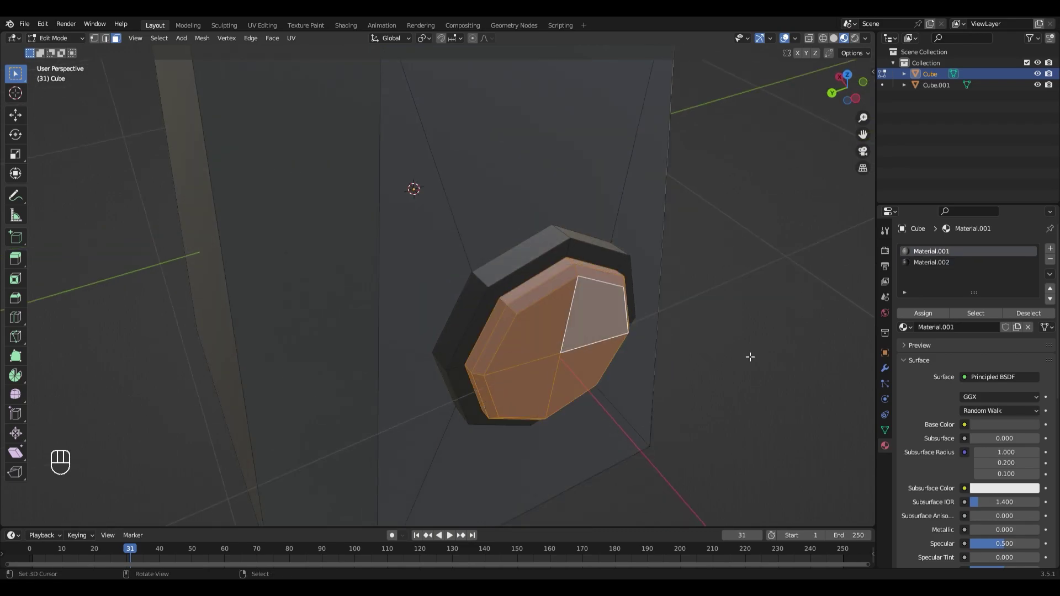
{"action": "middle_click_drag", "start_coordinate": [748, 360], "coordinate": [765, 327]}
Assign a new red Material.003 to the selected button faces and fine-tune its red
{"action": "left_click", "coordinate": [1051, 249]}
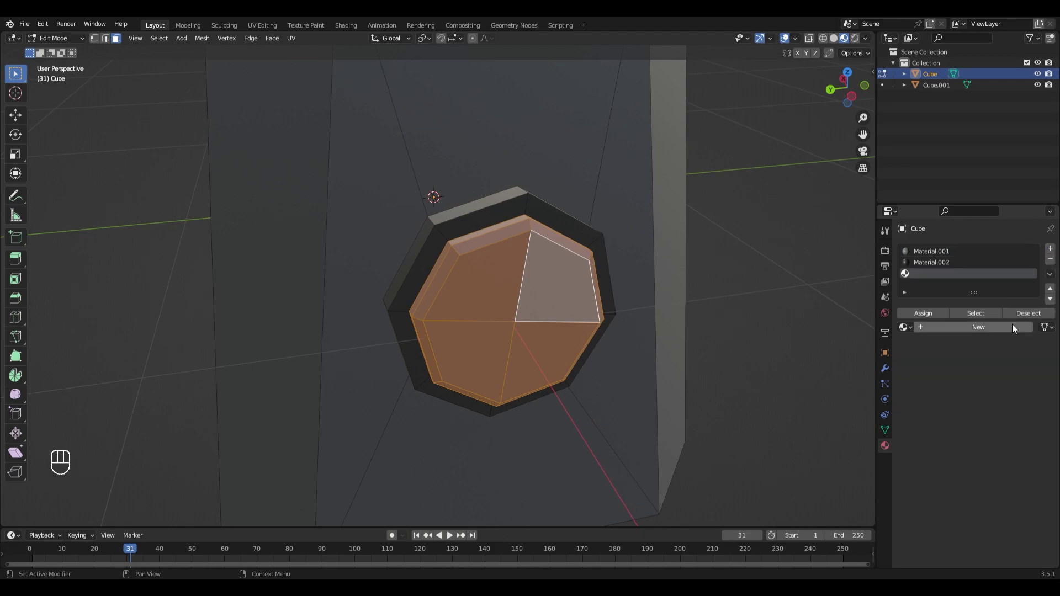
{"action": "left_click", "coordinate": [970, 326]}
{"action": "left_click", "coordinate": [994, 425]}
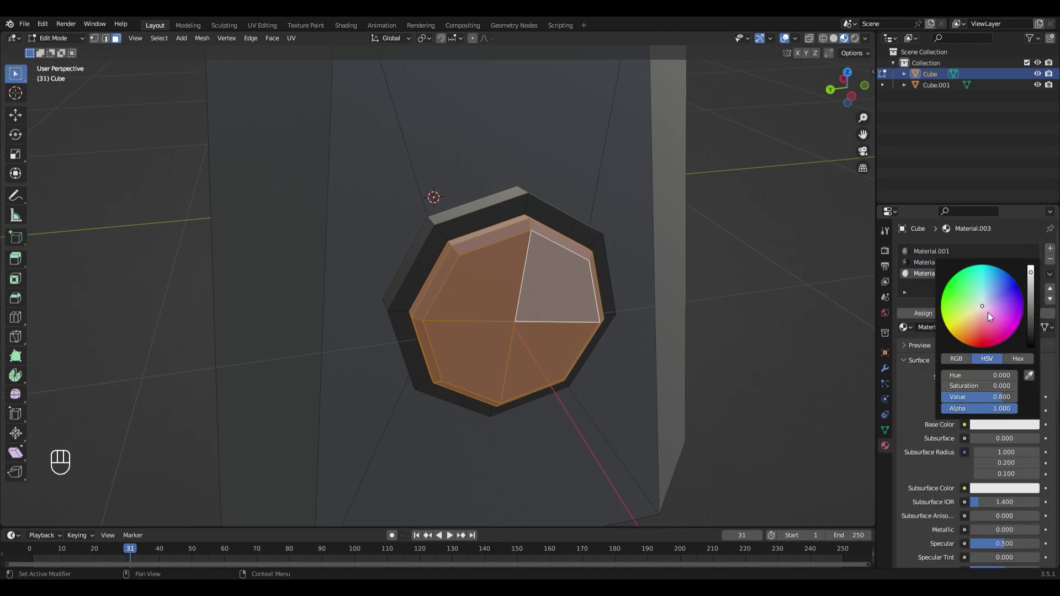
{"action": "left_click_drag", "start_coordinate": [988, 313], "coordinate": [981, 342]}
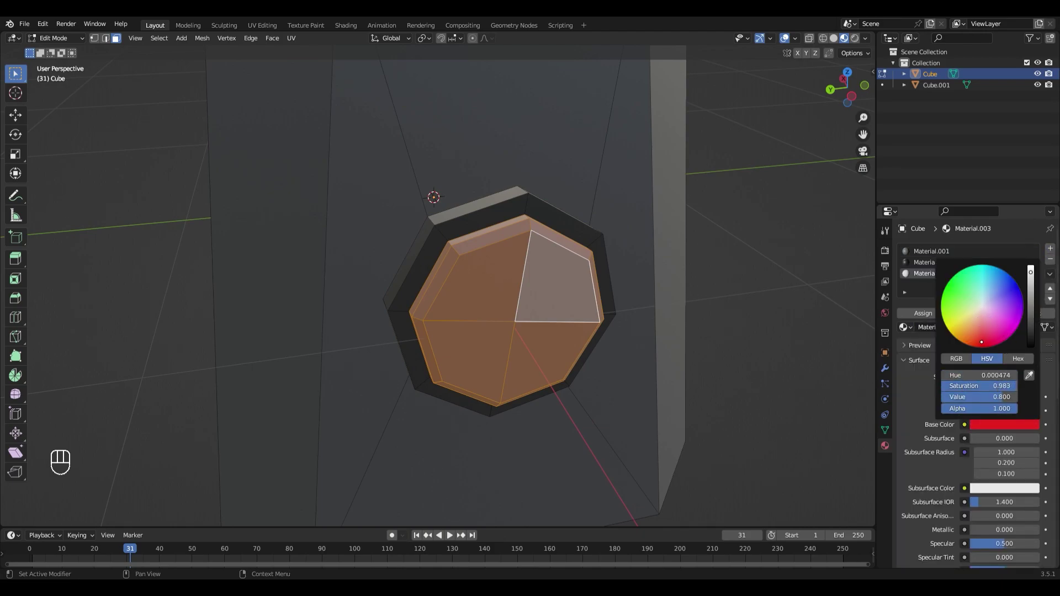
{"action": "left_click", "coordinate": [919, 314]}
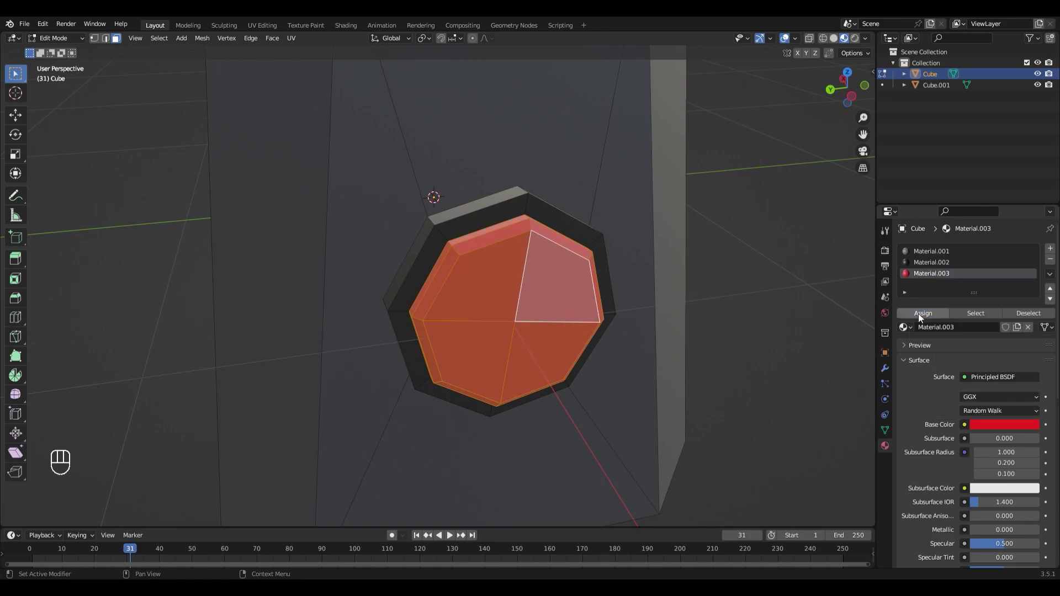
{"action": "left_click", "coordinate": [761, 307]}
{"action": "middle_click_drag", "start_coordinate": [761, 308], "coordinate": [710, 303]}
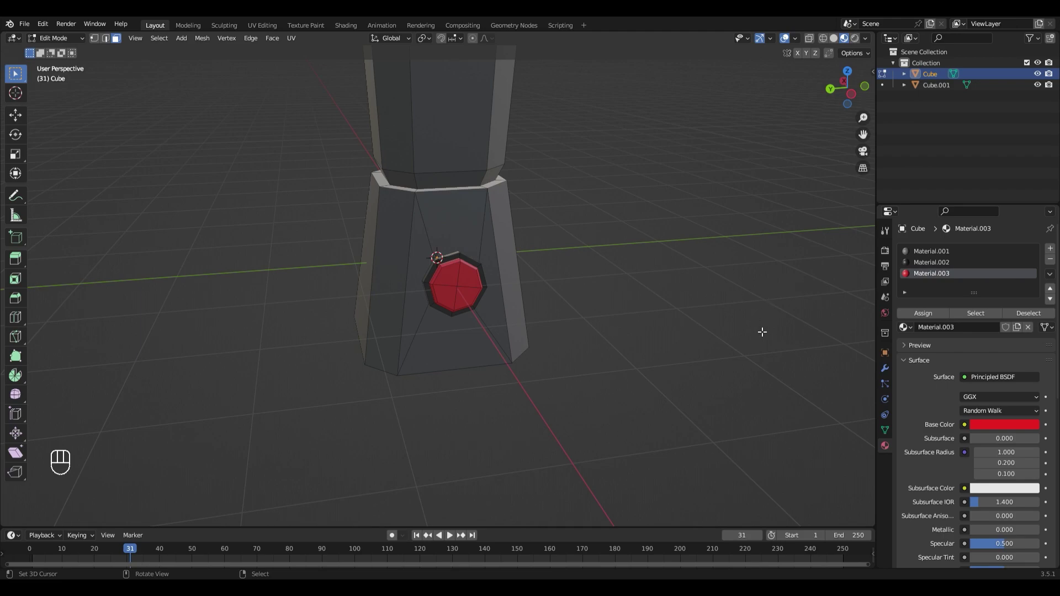
{"action": "left_click", "coordinate": [1007, 425]}
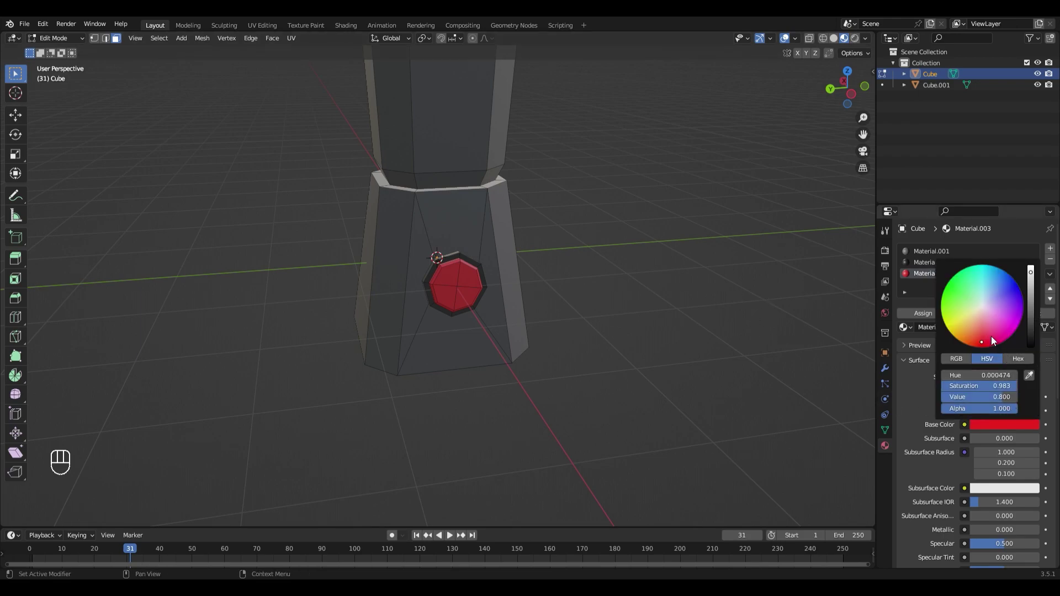
{"action": "mouse_move", "coordinate": [992, 337]}
{"action": "left_mouse_down"}
{"action": "mouse_move", "coordinate": [963, 341]}
{"action": "mouse_move", "coordinate": [951, 279]}
{"action": "mouse_move", "coordinate": [981, 347]}
{"action": "left_mouse_up"}
{"action": "scroll", "coordinate": [640, 280], "scroll_direction": "down", "scroll_amount": 5}
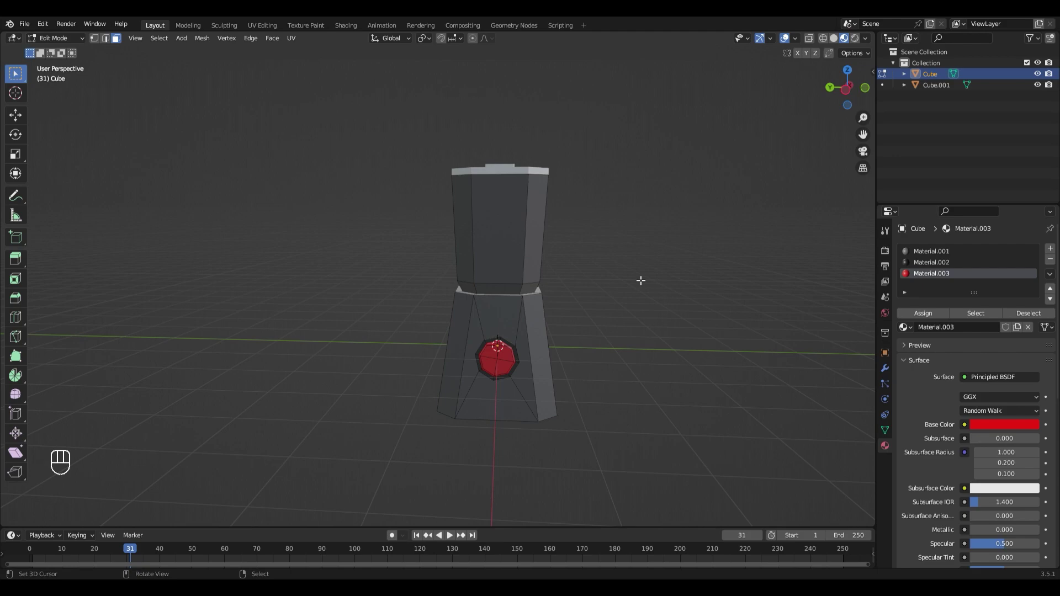
In front view with wireframe shading, box-select all of the jar's faces
{"action": "key", "text": "KP_1"}
{"action": "scroll", "coordinate": [641, 281], "scroll_direction": "up", "scroll_amount": 6}
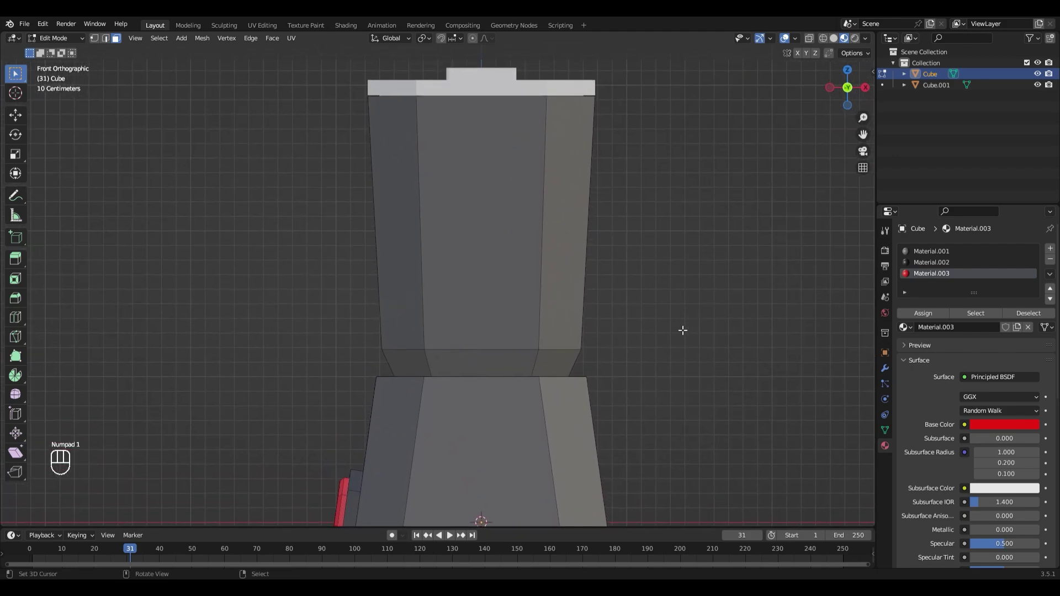
{"action": "key", "text": "z"}
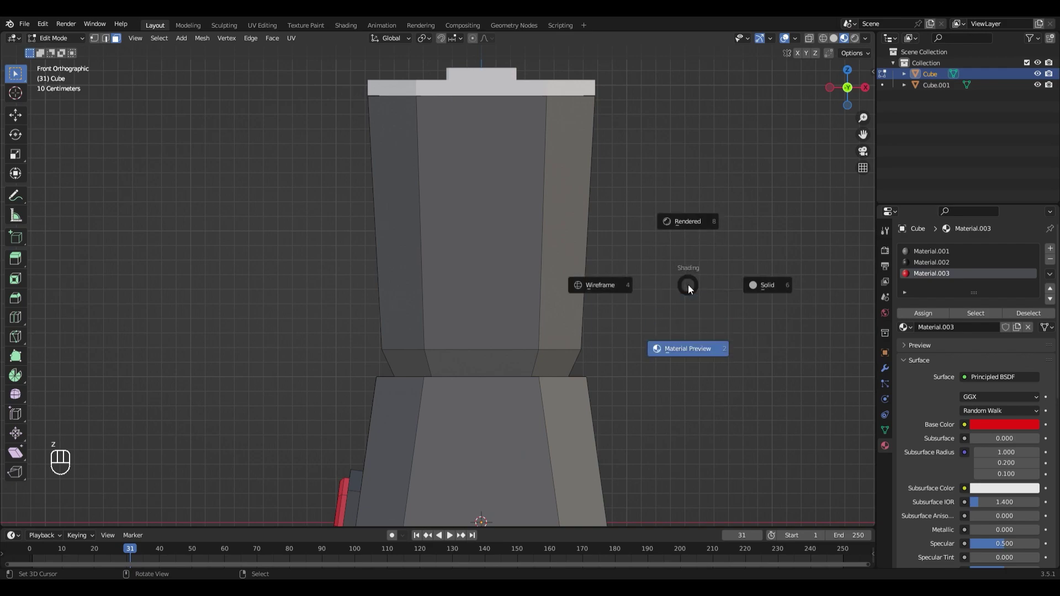
{"action": "left_click", "coordinate": [610, 285]}
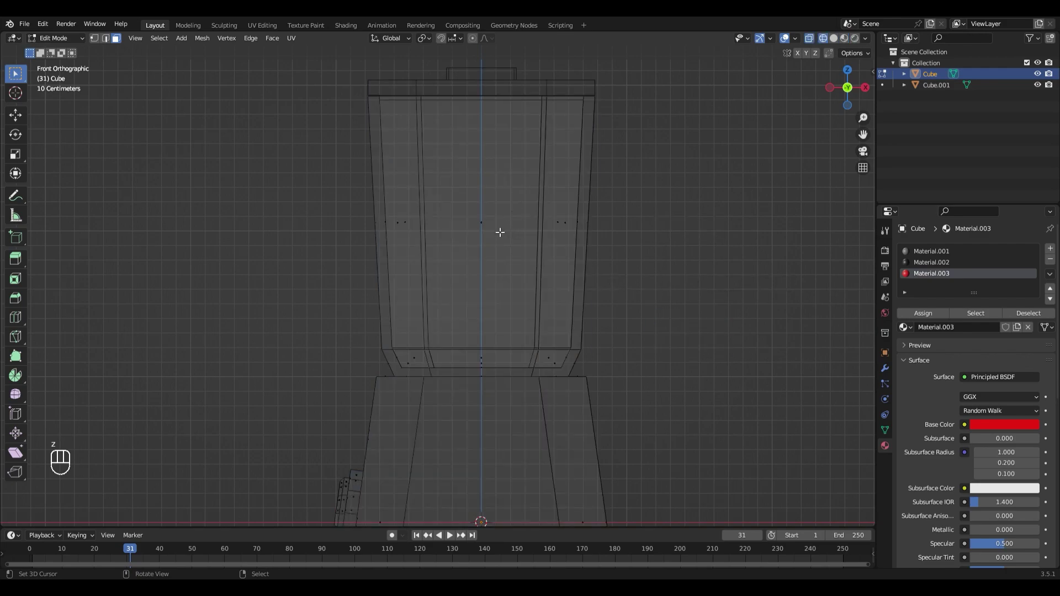
{"action": "key", "text": "b"}
{"action": "left_click_drag", "start_coordinate": [310, 65], "coordinate": [695, 377]}
{"action": "scroll", "coordinate": [711, 241], "scroll_direction": "down", "scroll_amount": 2}
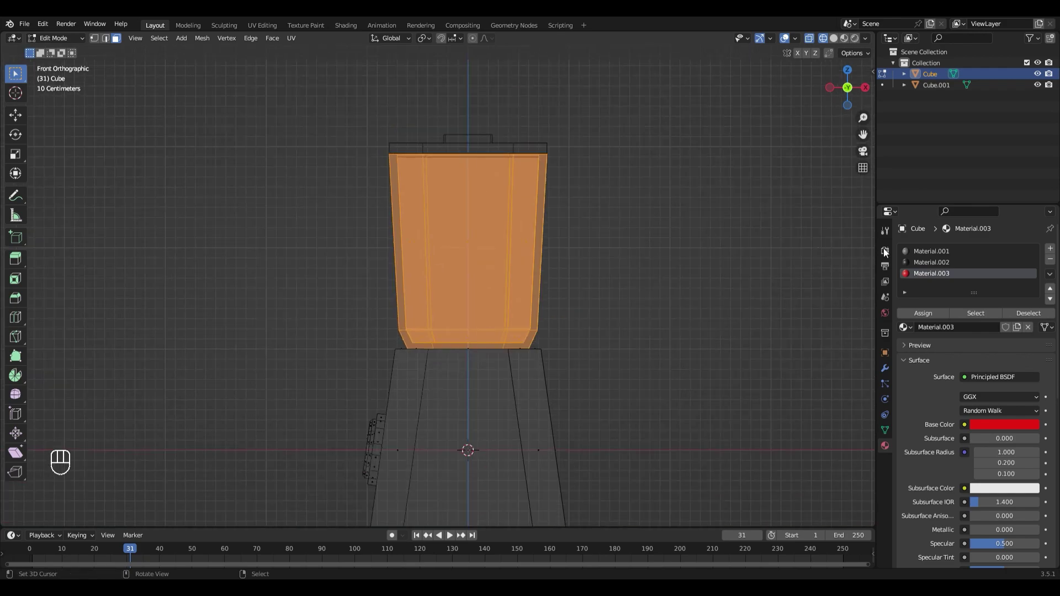
Give the jar a new Glass BSDF material with roughness 0.004, then return to Material Preview
{"action": "left_click", "coordinate": [1050, 249]}
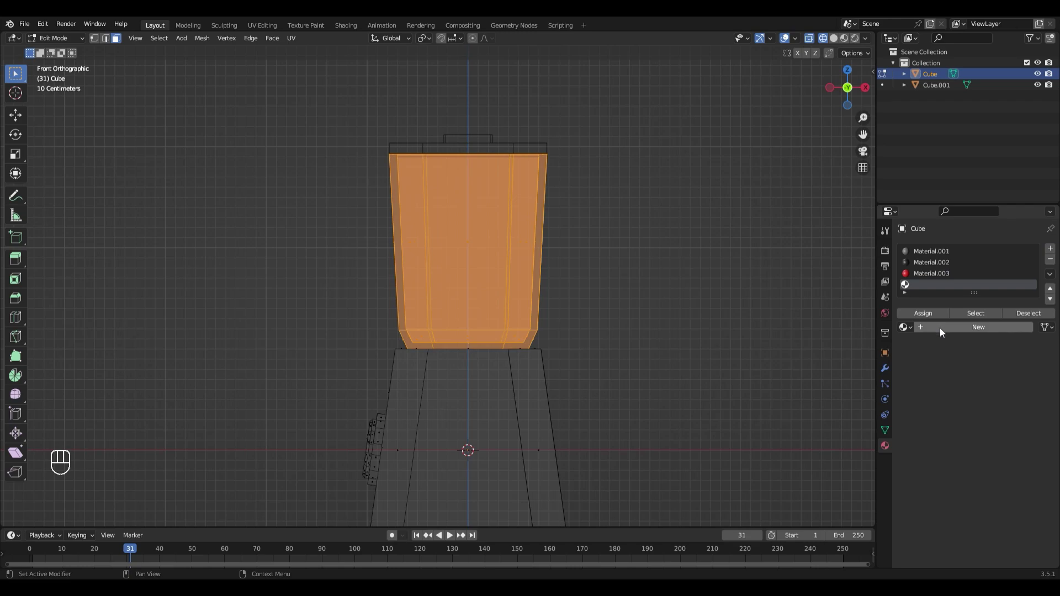
{"action": "left_click", "coordinate": [940, 328]}
{"action": "left_click", "coordinate": [987, 378]}
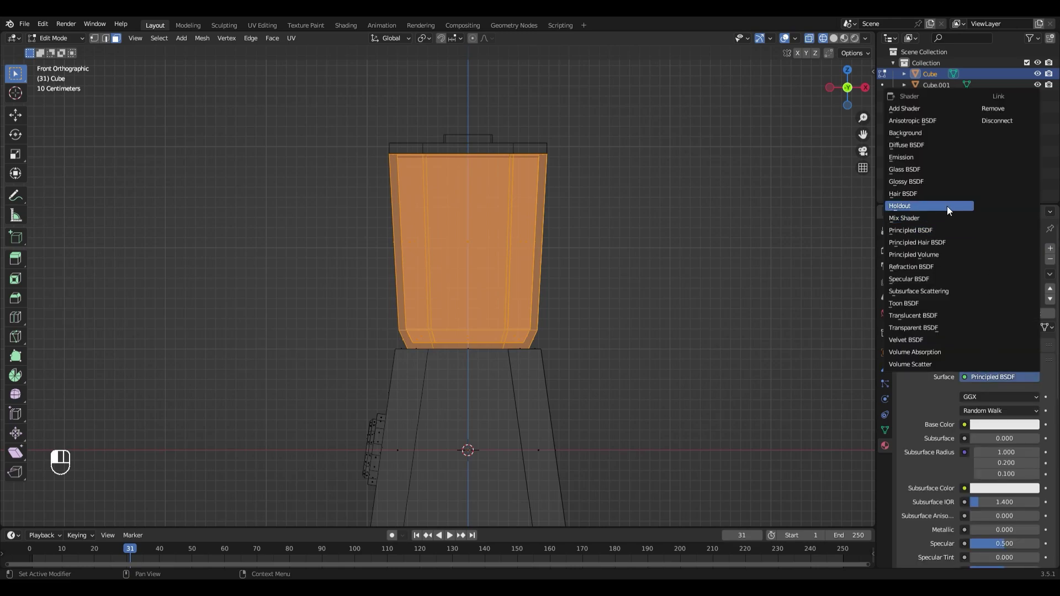
{"action": "left_click", "coordinate": [927, 169]}
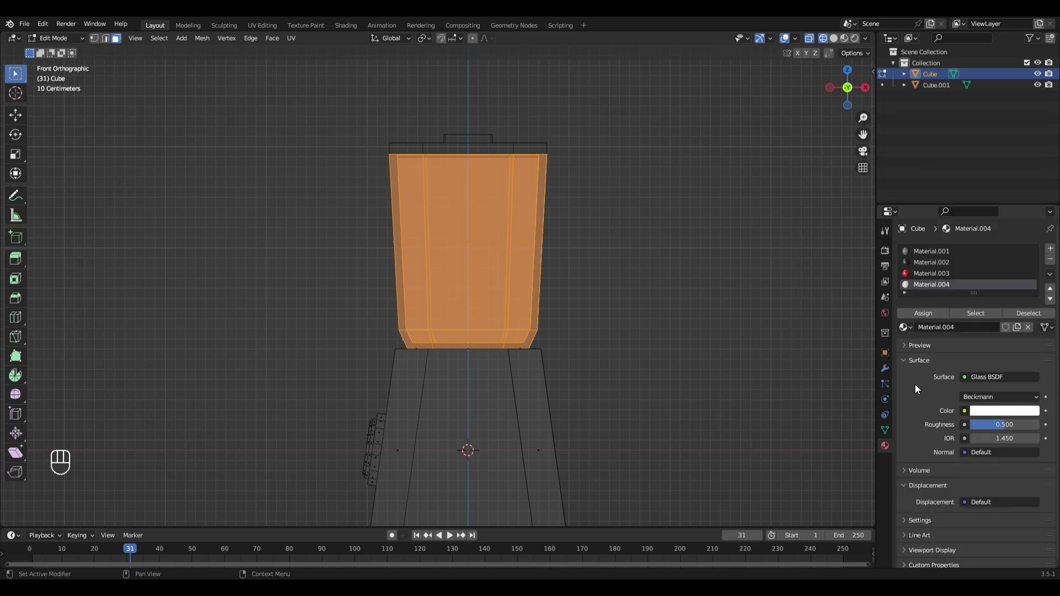
{"action": "left_click_drag", "start_coordinate": [1003, 423], "coordinate": [971, 424]}
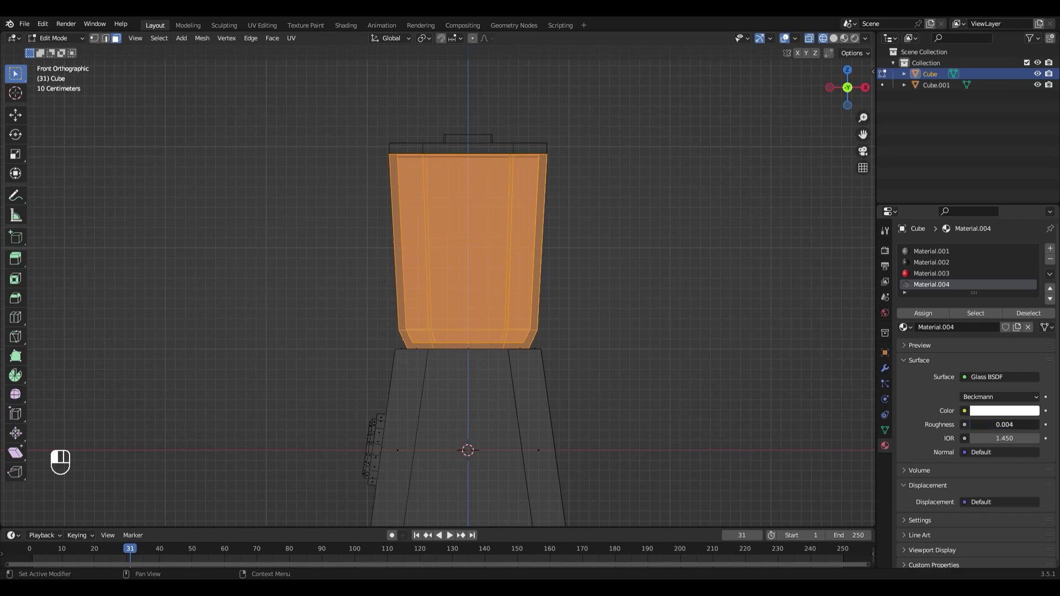
{"action": "scroll", "coordinate": [570, 334], "scroll_direction": "down", "scroll_amount": 2}
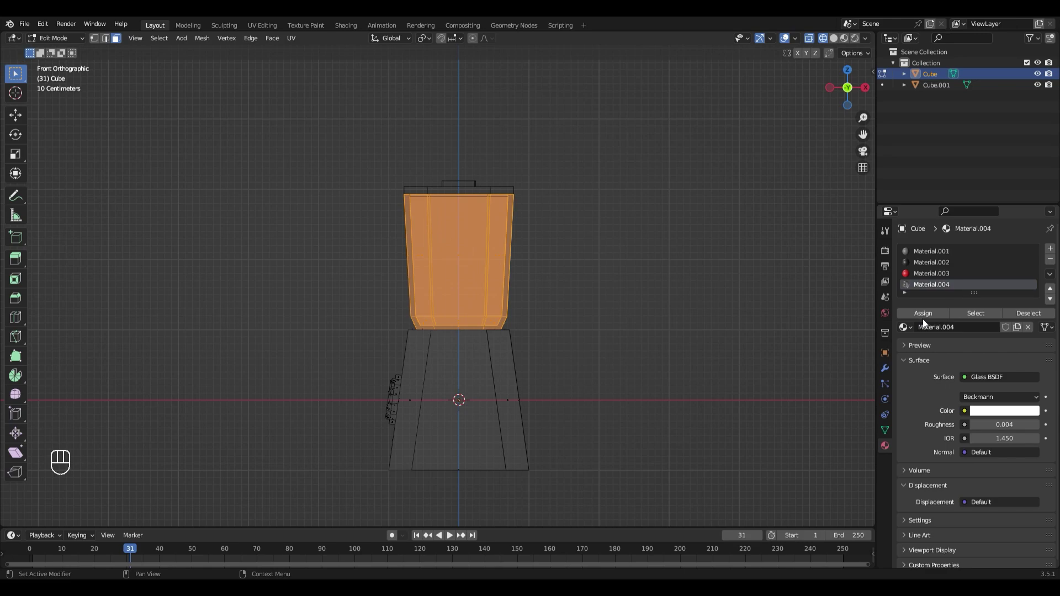
{"action": "middle_click_drag", "start_coordinate": [574, 287], "coordinate": [587, 307]}
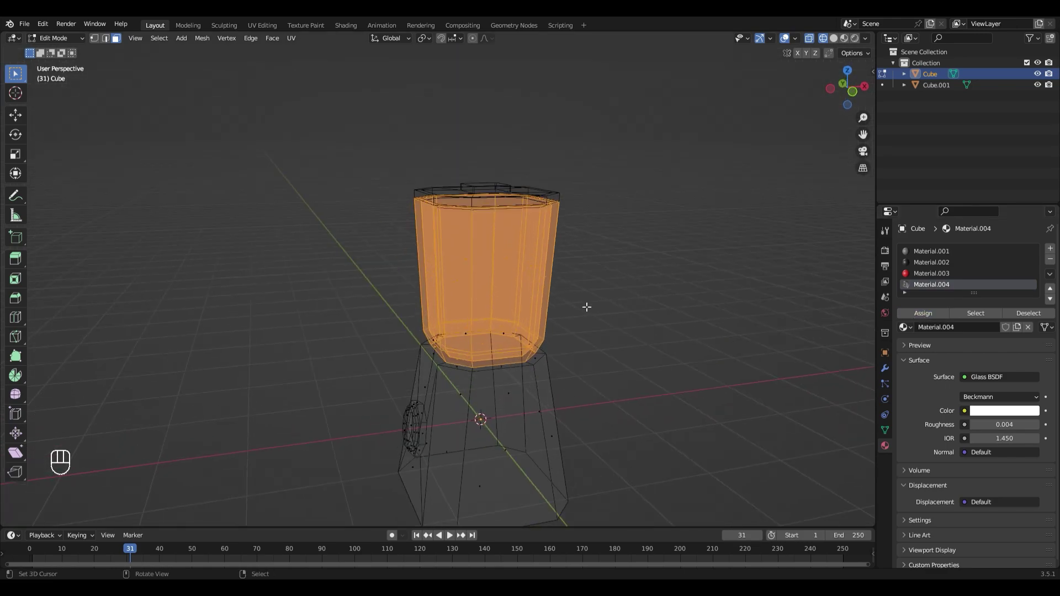
{"action": "key", "text": "z"}
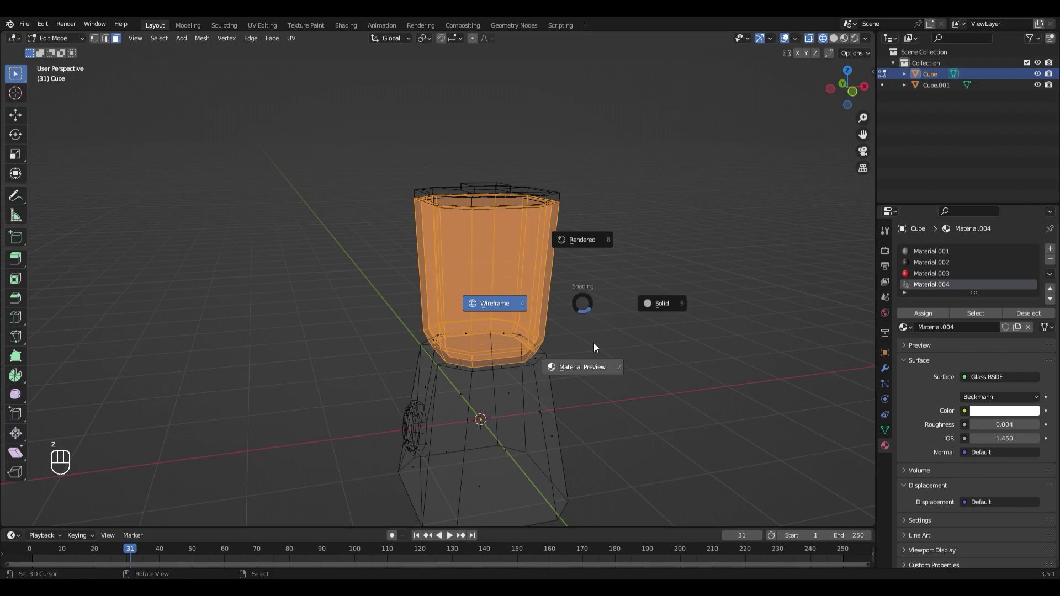
{"action": "left_click", "coordinate": [589, 366]}
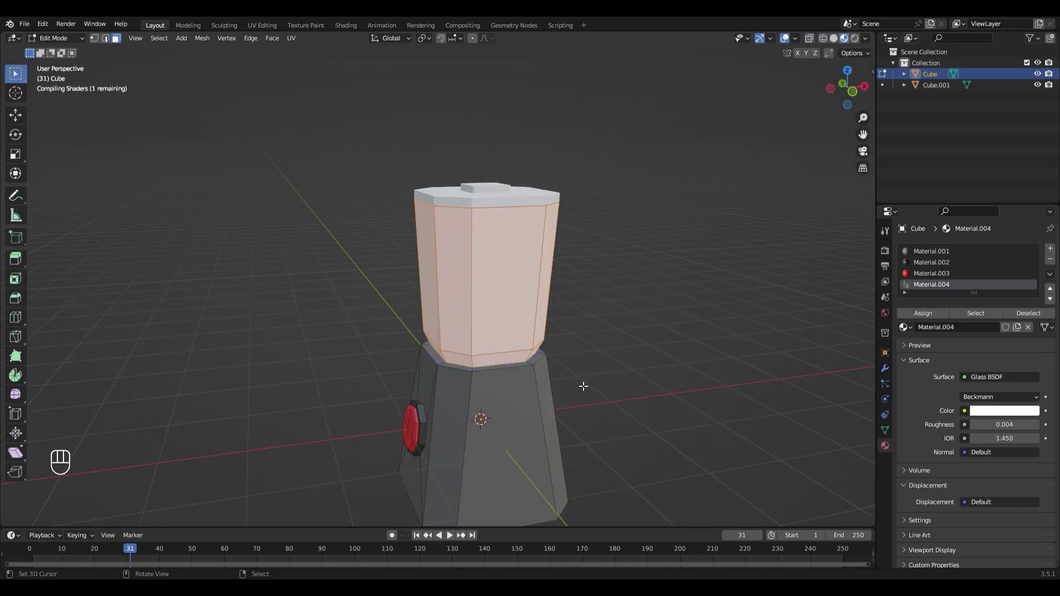
{"action": "middle_click_drag", "start_coordinate": [608, 351], "coordinate": [541, 324]}
In Object Mode, select the lid and assign it the existing dark gray Material.001
{"action": "scroll", "coordinate": [599, 296], "scroll_direction": "down", "scroll_amount": 2}
{"action": "scroll", "coordinate": [541, 324], "scroll_direction": "down", "scroll_amount": 2}
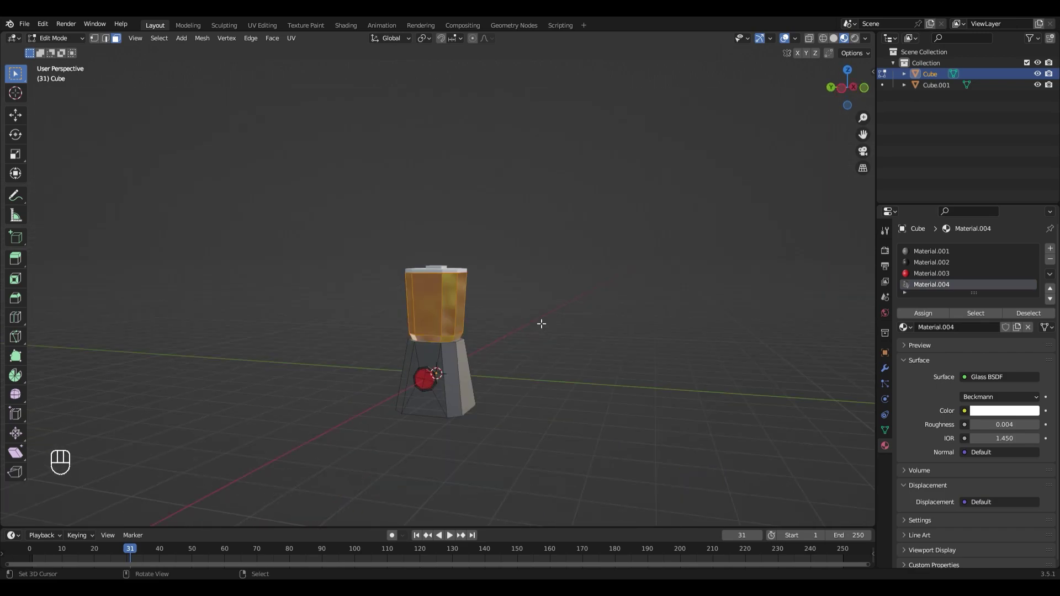
{"action": "key", "text": "Tab"}
{"action": "middle_click_drag", "start_coordinate": [542, 280], "coordinate": [446, 285]}
{"action": "left_click", "coordinate": [446, 285]}
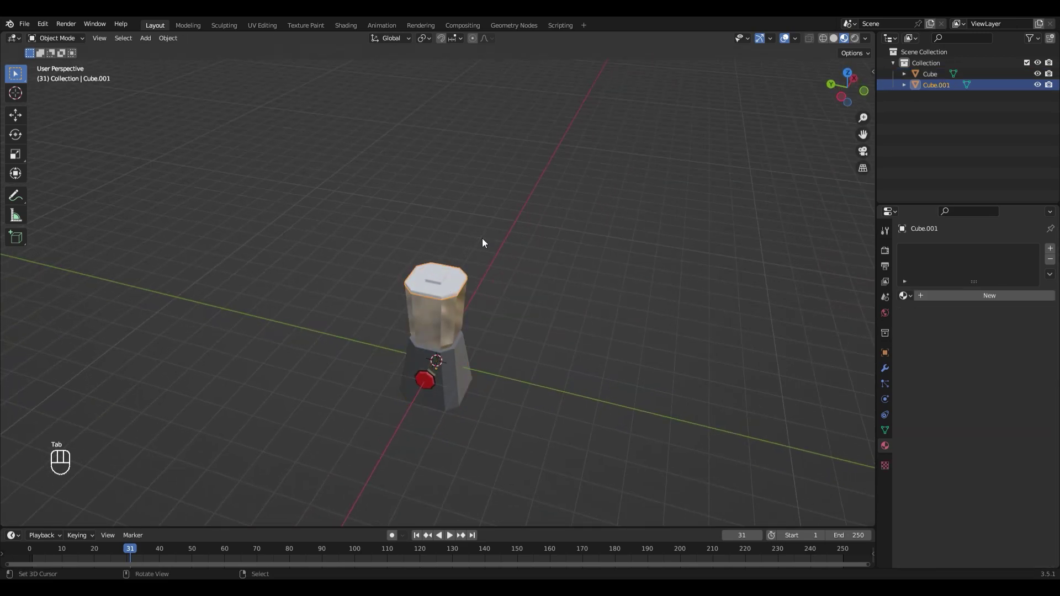
{"action": "scroll", "coordinate": [482, 237], "scroll_direction": "up", "scroll_amount": 3}
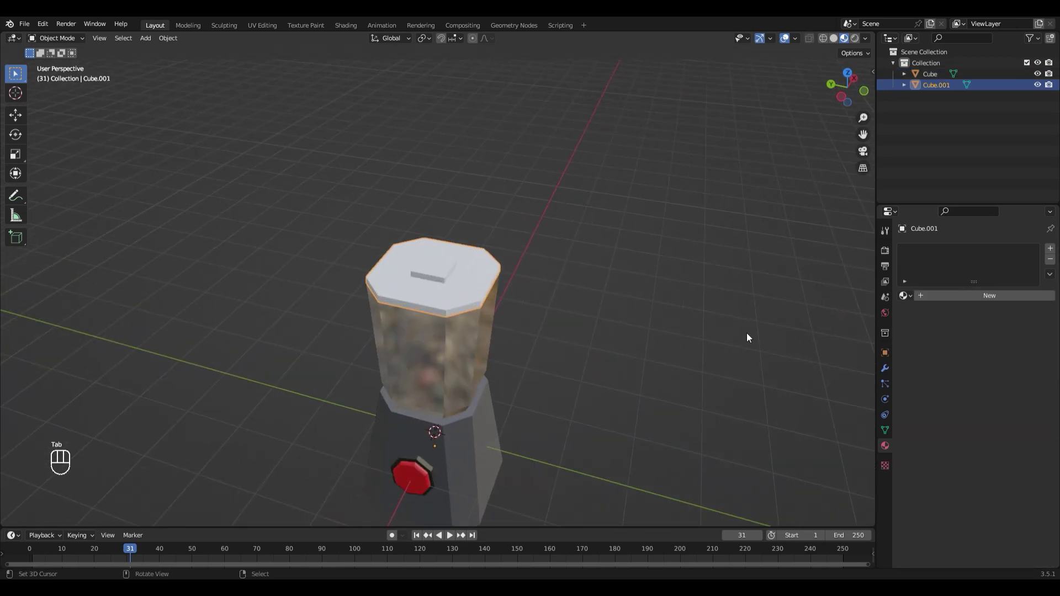
{"action": "left_click", "coordinate": [909, 297]}
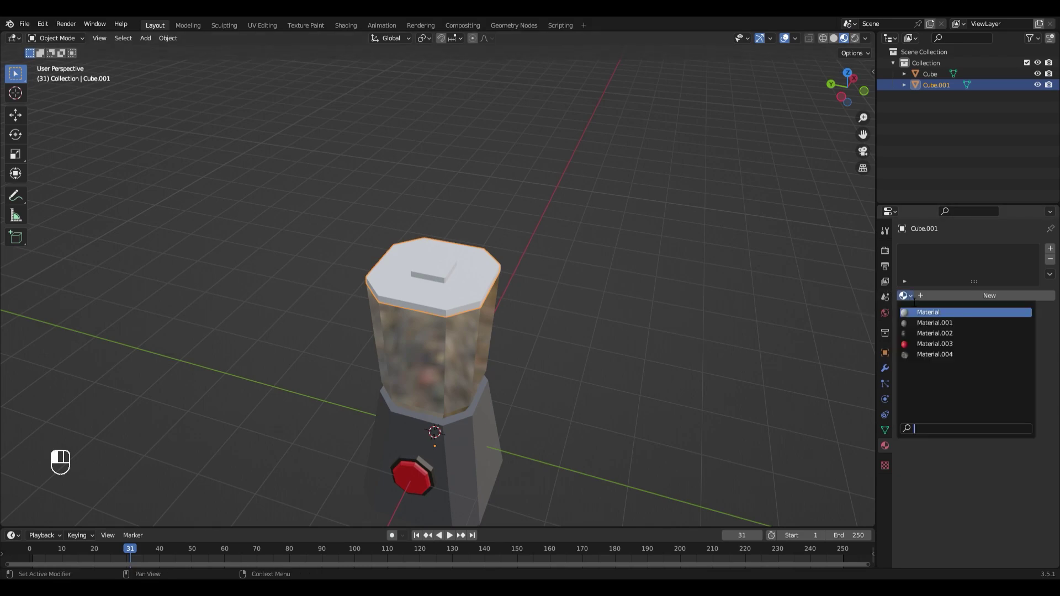
{"action": "left_click", "coordinate": [951, 324]}
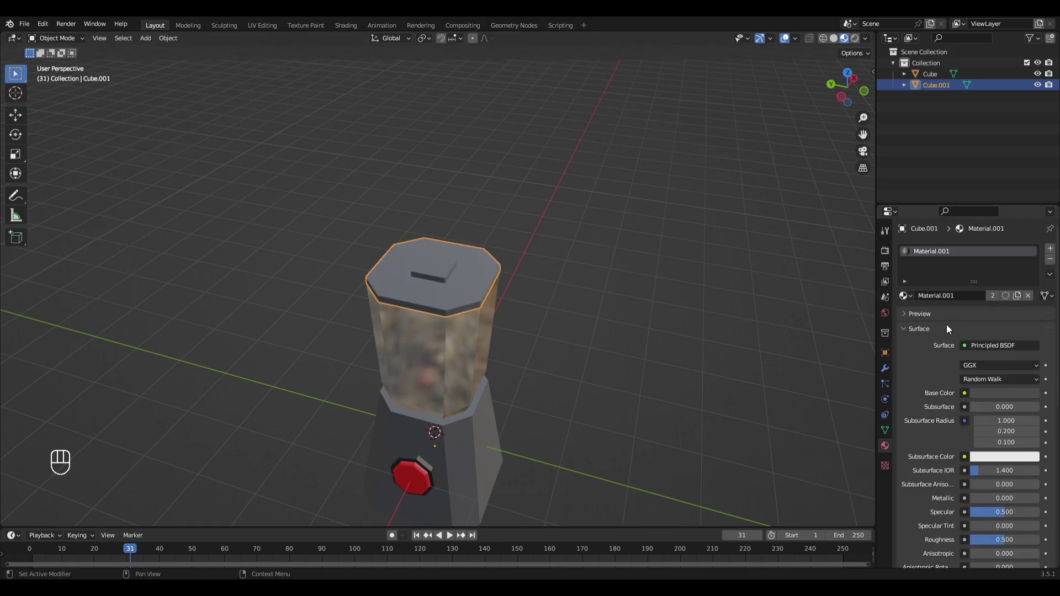
{"action": "scroll", "coordinate": [647, 325], "scroll_direction": "down", "scroll_amount": 5}
{"action": "middle_click_drag", "start_coordinate": [648, 317], "coordinate": [563, 366]}
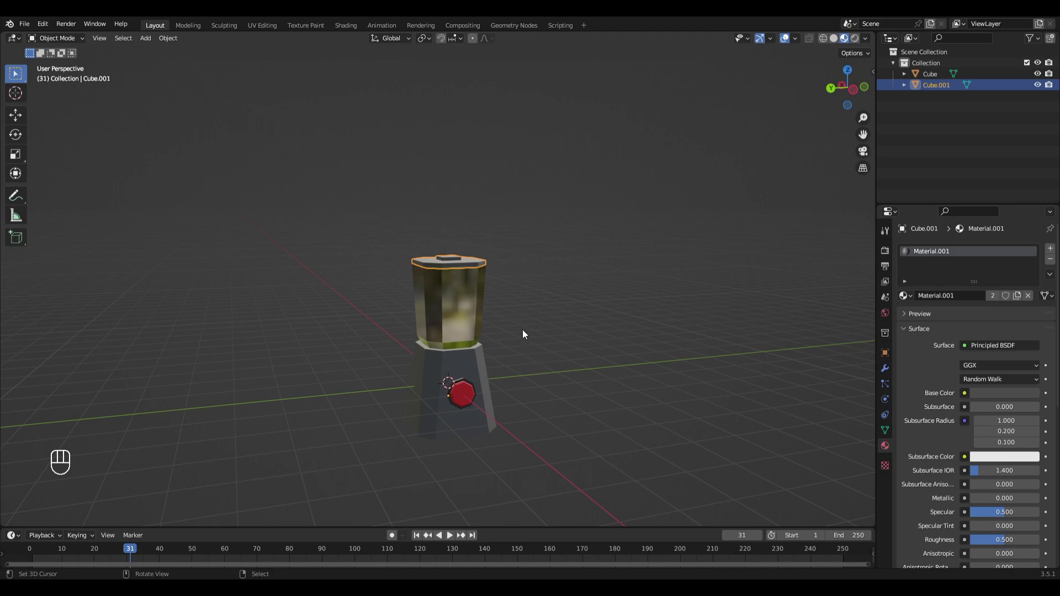
{"action": "middle_click_drag", "start_coordinate": [523, 331], "coordinate": [507, 298]}
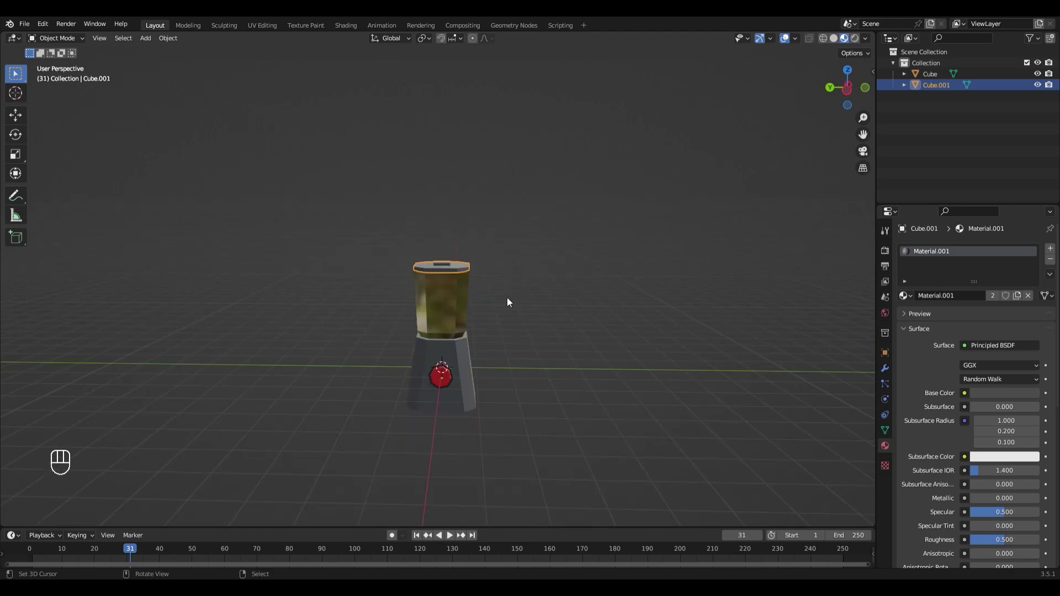